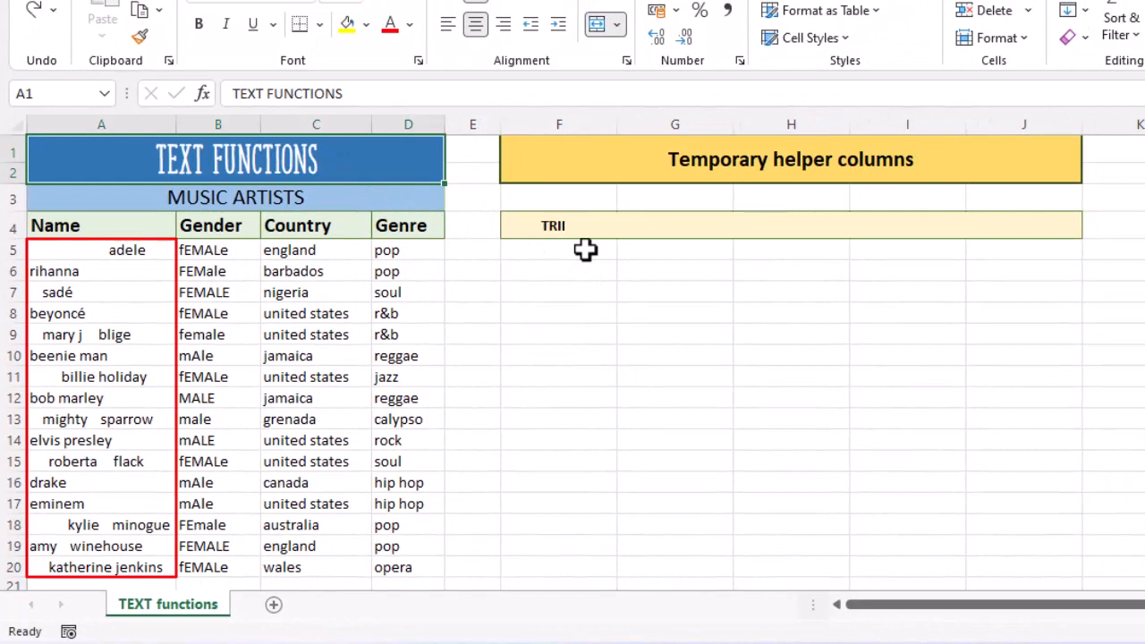
- Insert the TRIM function in cell F5 with the names in A5:A20 as its text argument
{"action": "left_click", "coordinate": [585, 250]}
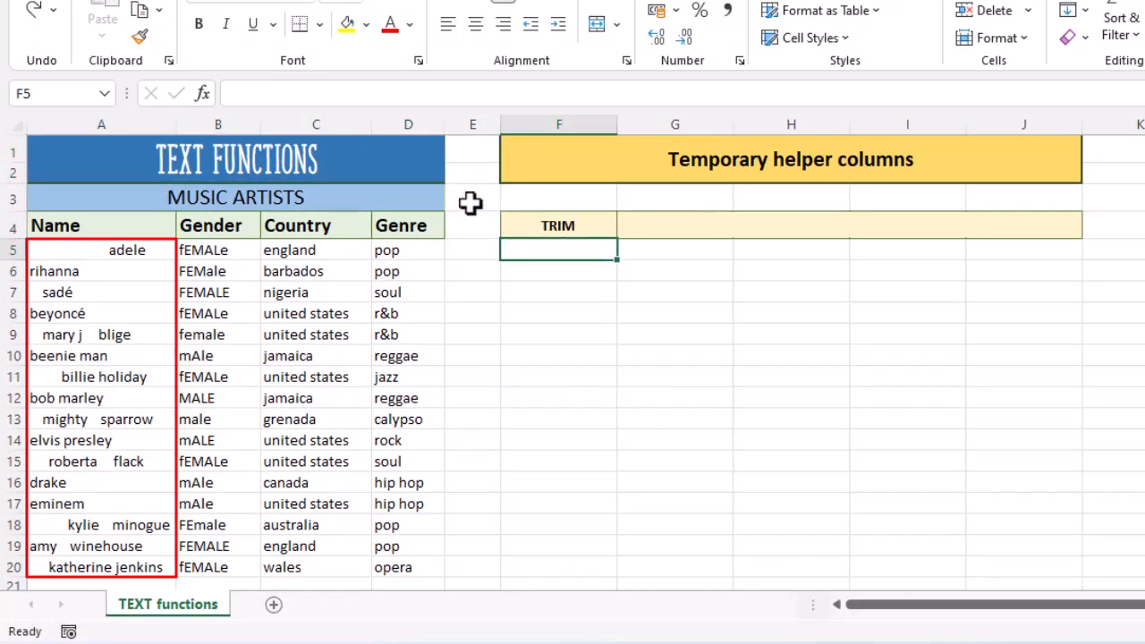
{"action": "left_click", "coordinate": [208, 100]}
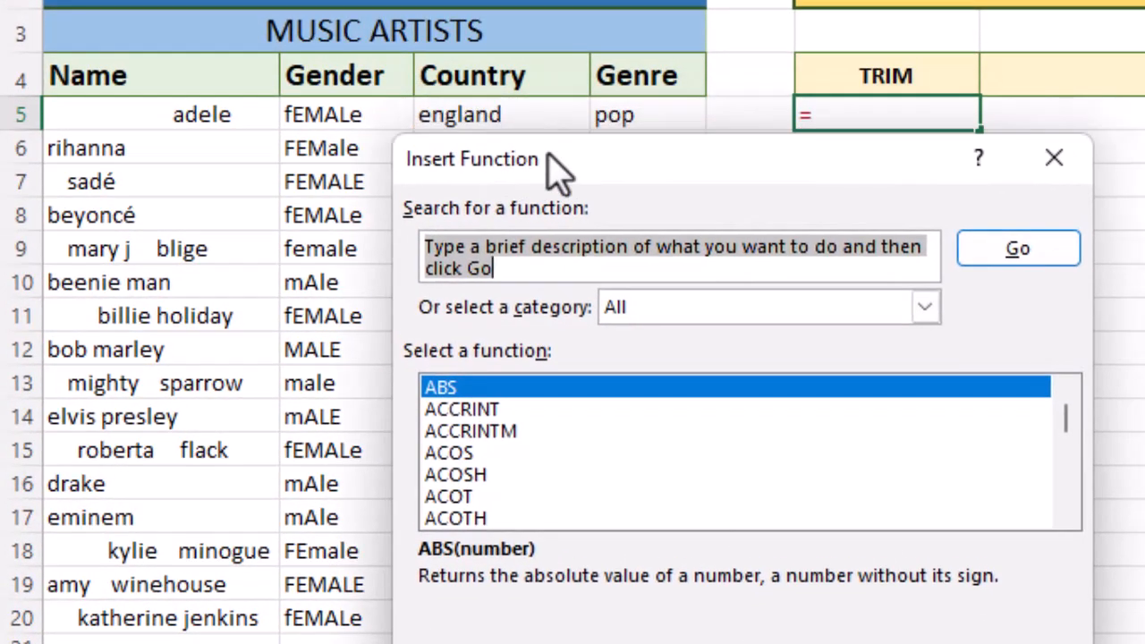
{"action": "type", "text": "trim"}
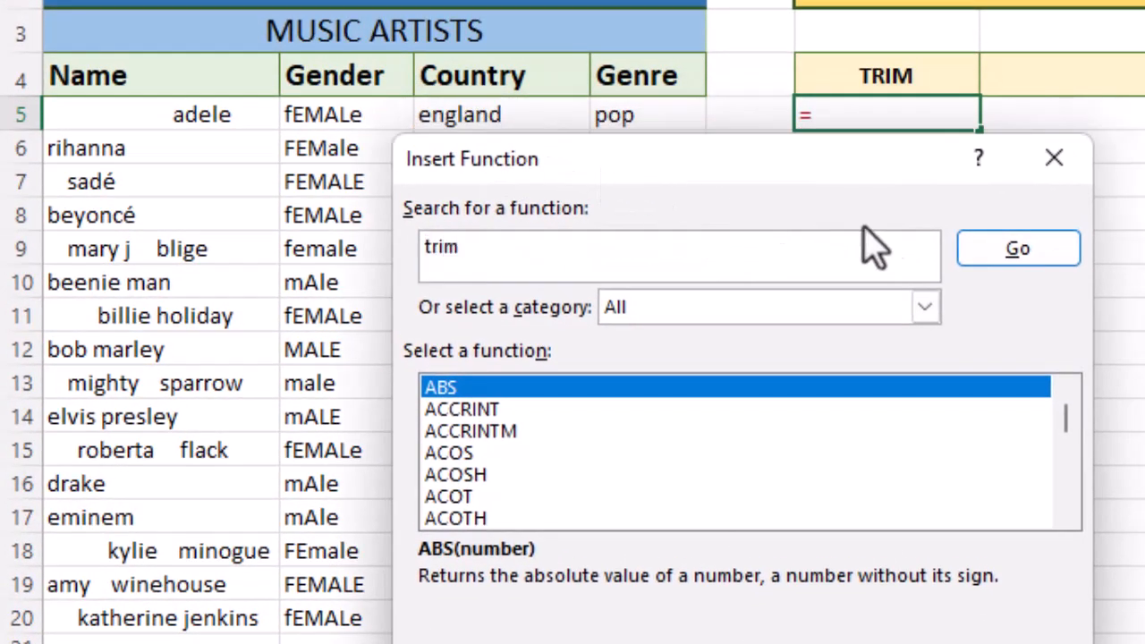
{"action": "left_click", "coordinate": [1000, 257]}
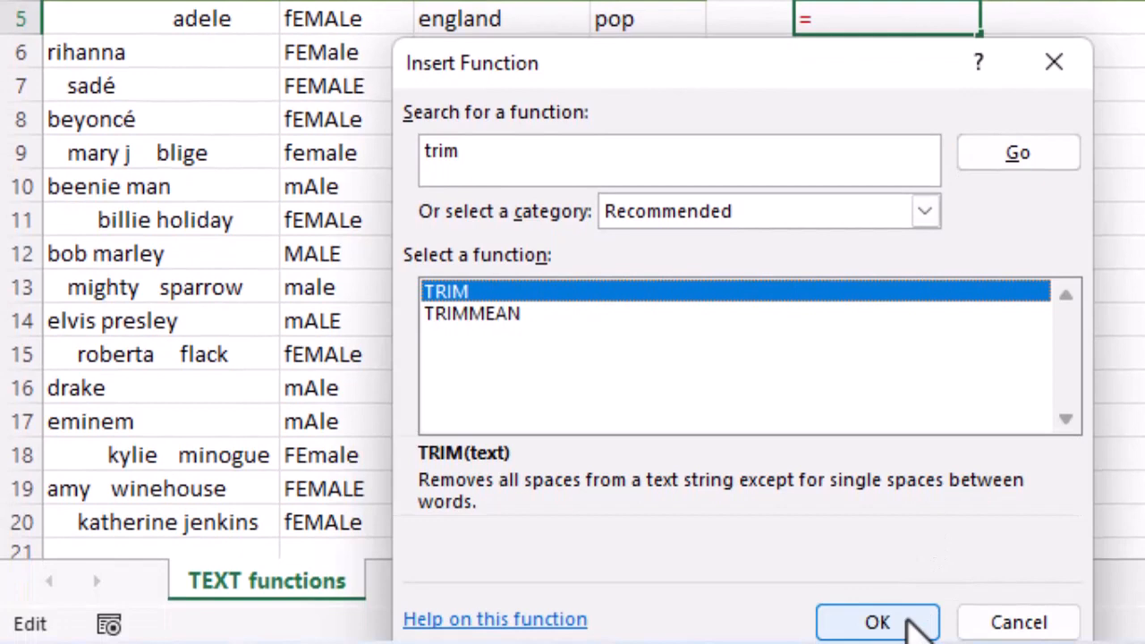
{"action": "left_click", "coordinate": [909, 617]}
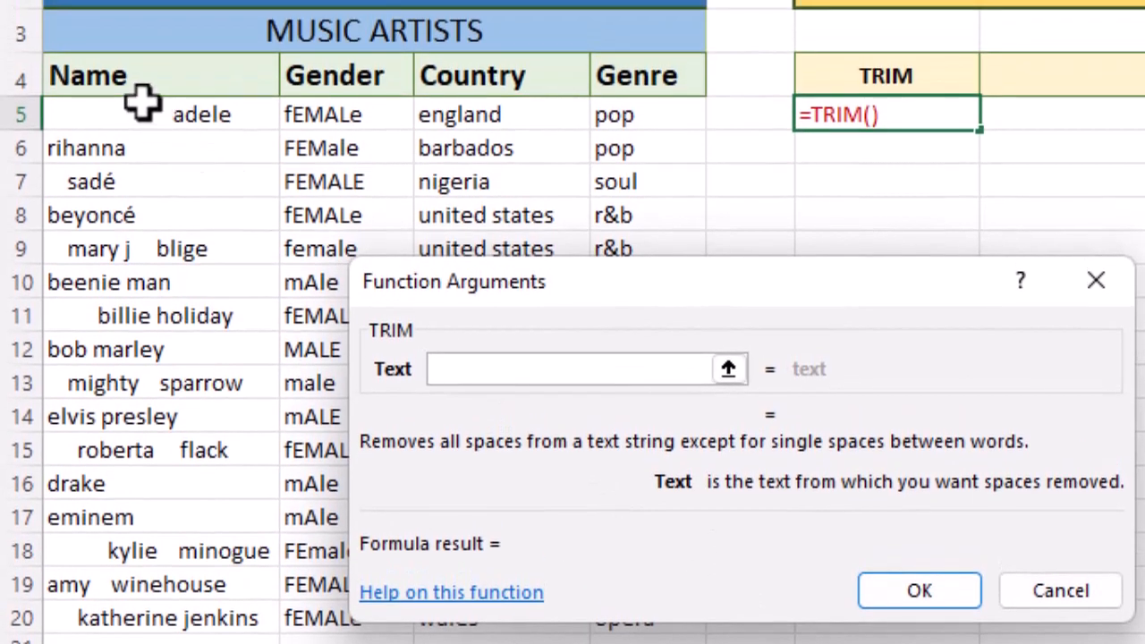
{"action": "left_click_drag", "start_coordinate": [138, 6], "coordinate": [125, 38]}
{"action": "left_click_drag", "start_coordinate": [127, 136], "coordinate": [120, 614]}
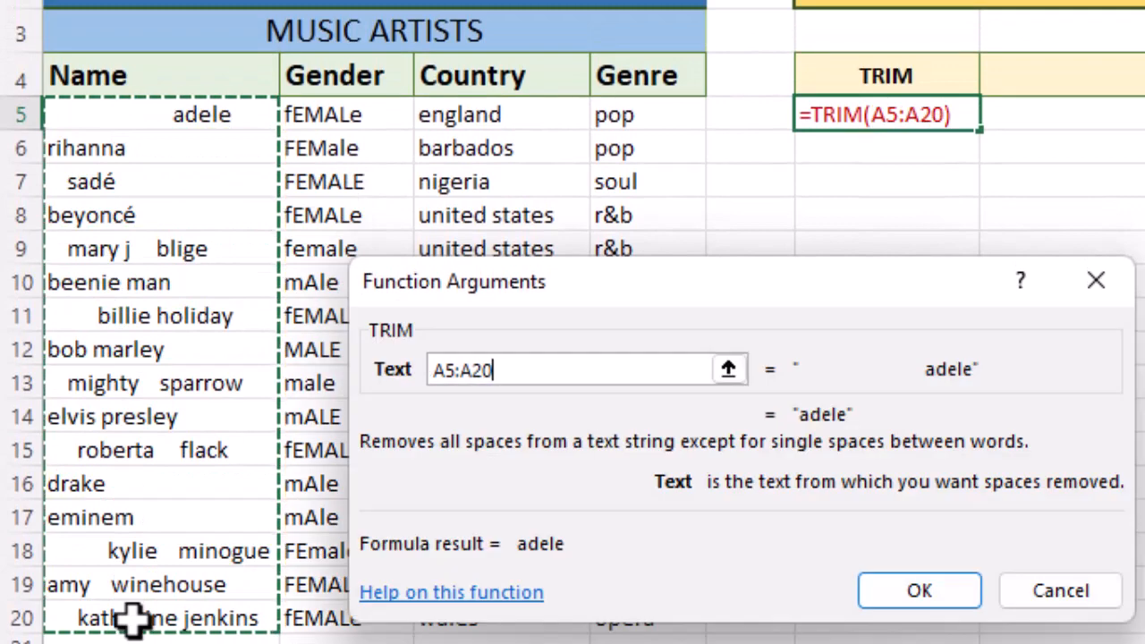
{"action": "left_click", "coordinate": [944, 595]}
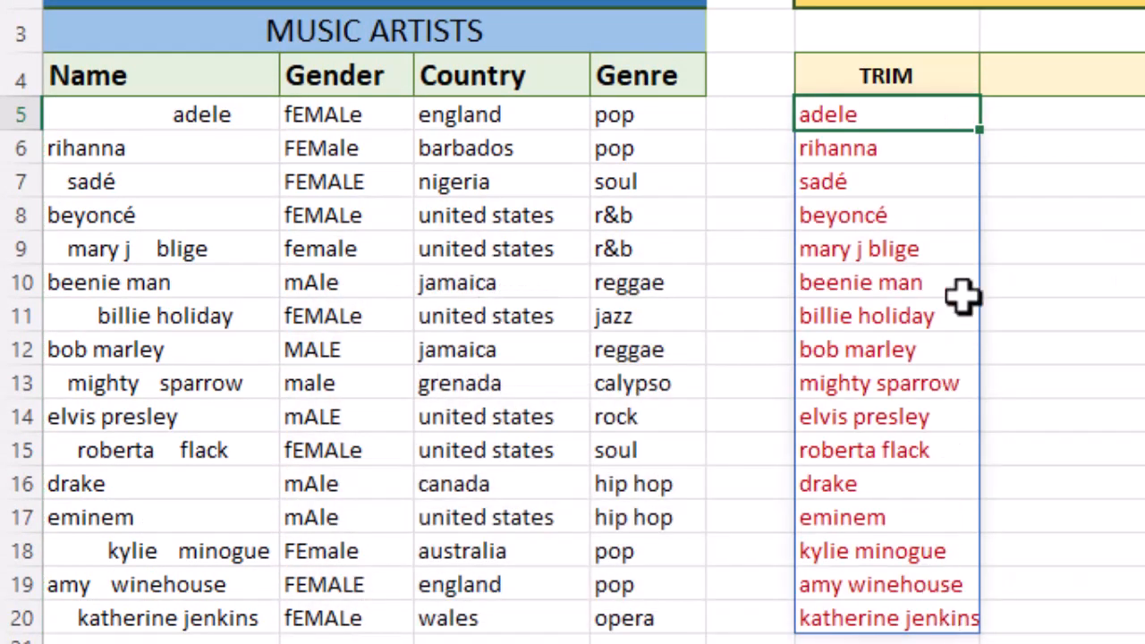
- Copy the trimmed names from the TRIM helper column and paste them as values over the Name column from A5
{"action": "left_click_drag", "start_coordinate": [937, 113], "coordinate": [938, 617]}
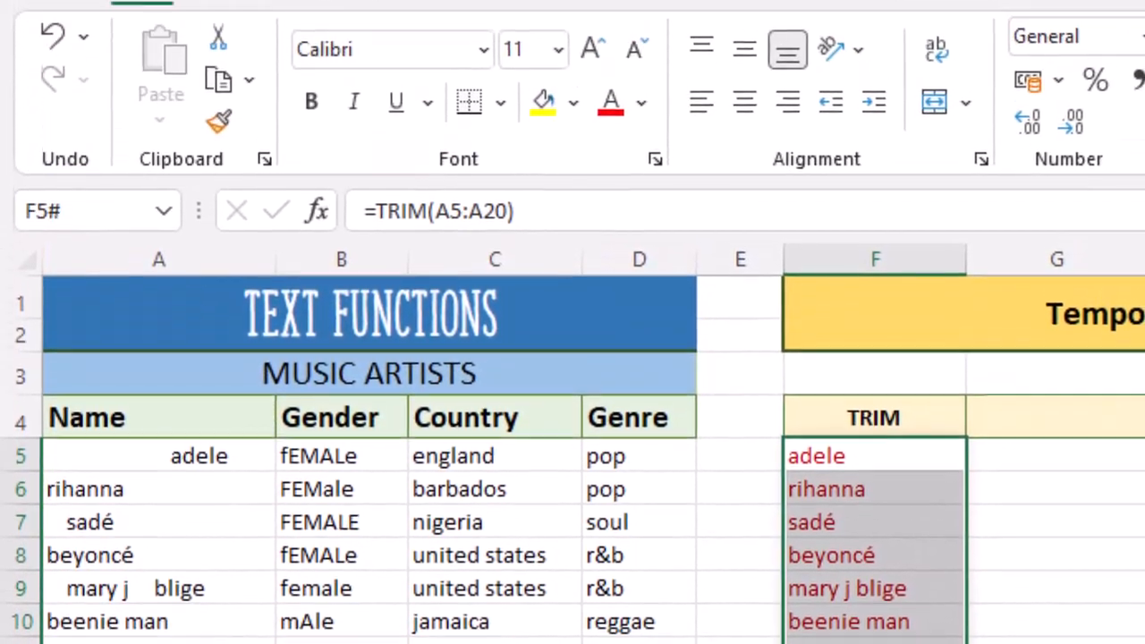
{"action": "right_click", "coordinate": [882, 455]}
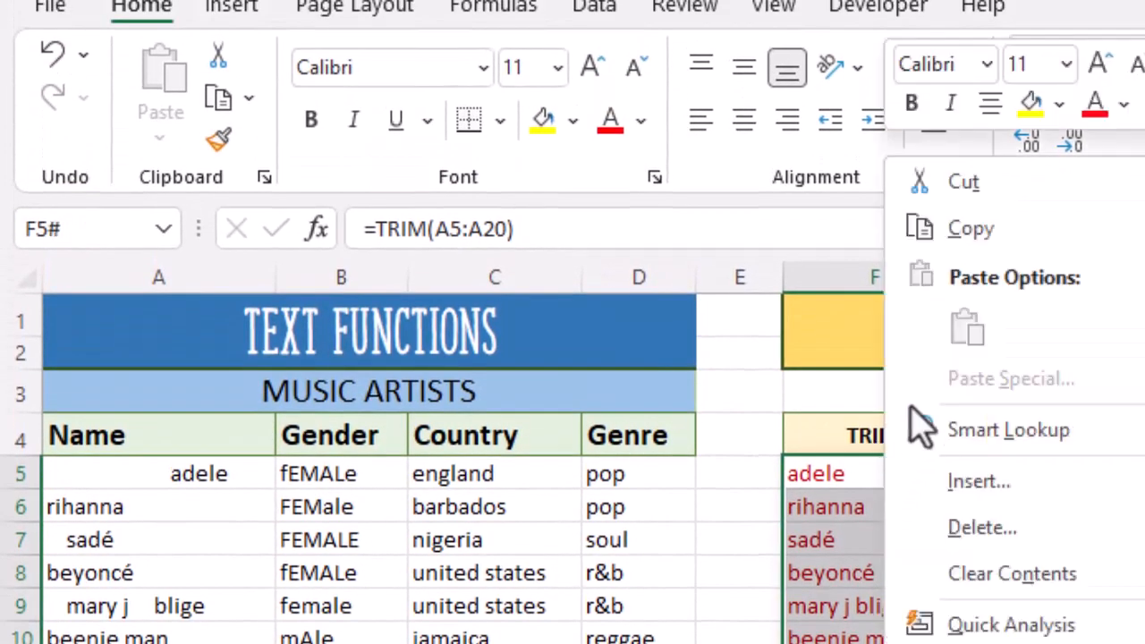
{"action": "left_click", "coordinate": [975, 229]}
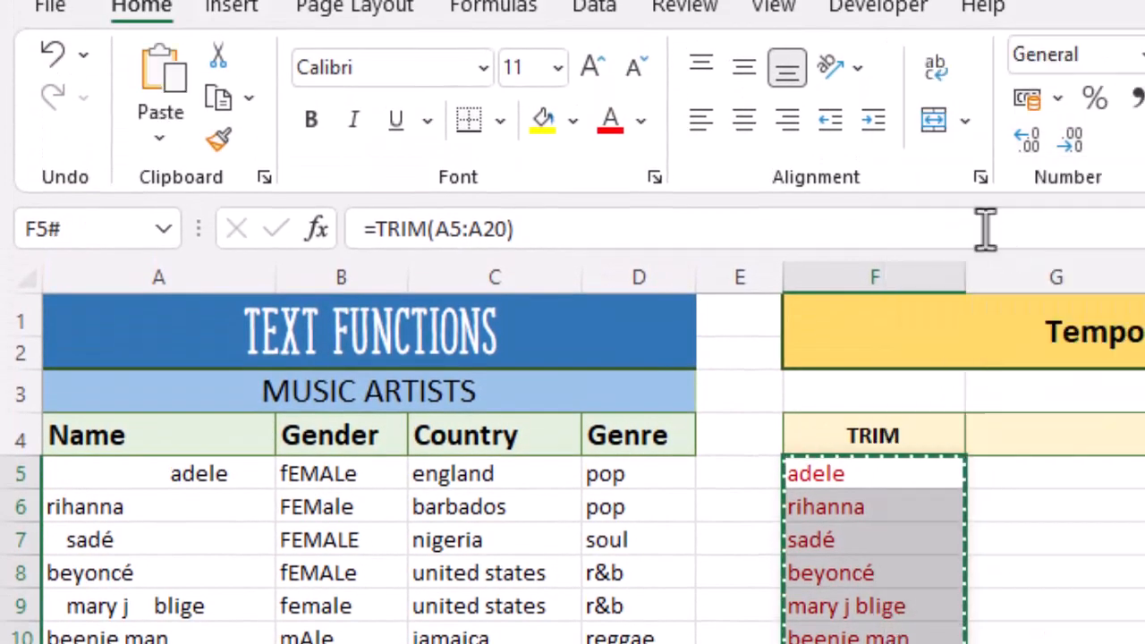
{"action": "left_click", "coordinate": [143, 474]}
{"action": "left_click", "coordinate": [159, 138]}
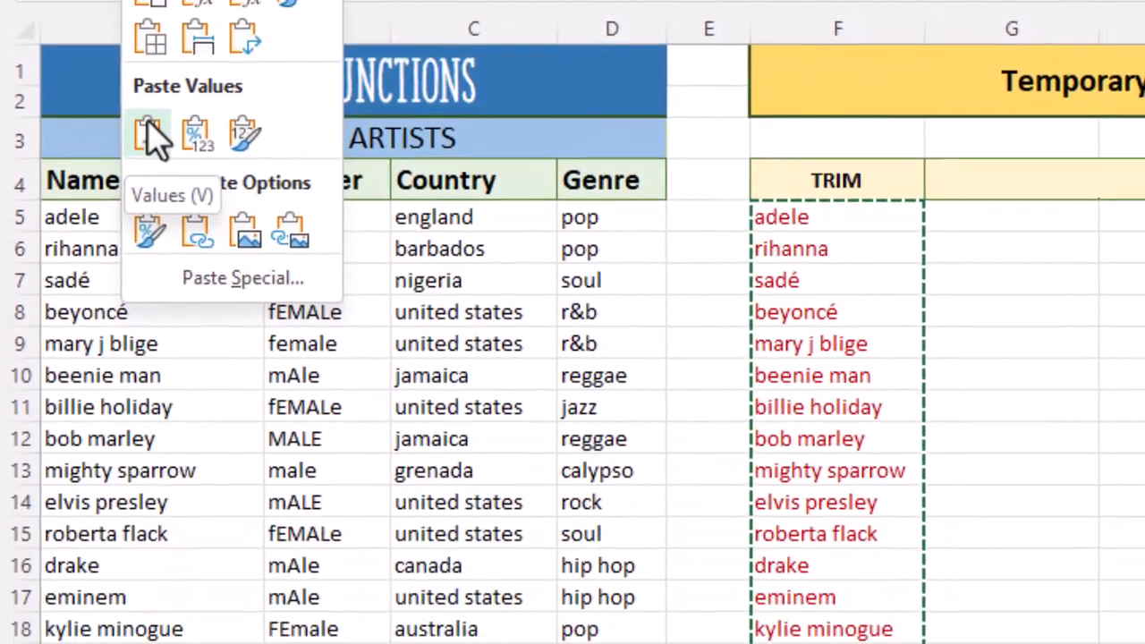
{"action": "left_click", "coordinate": [157, 380]}
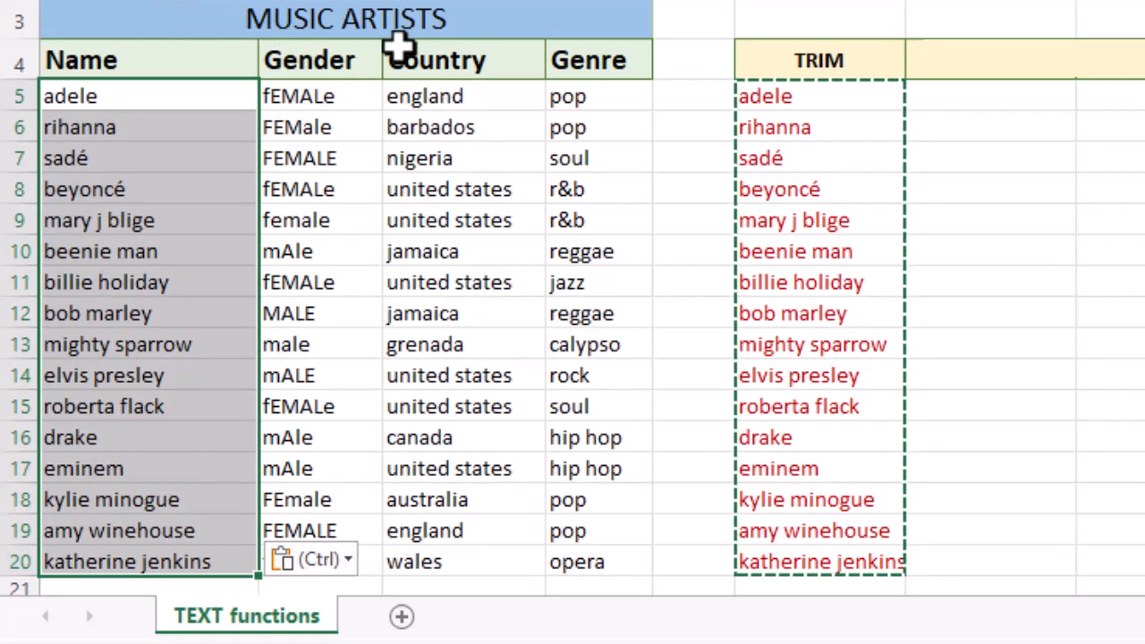
- Insert the PROPER function in cell G5 with the names in A5:A20 as its text argument
{"action": "left_click", "coordinate": [1026, 99]}
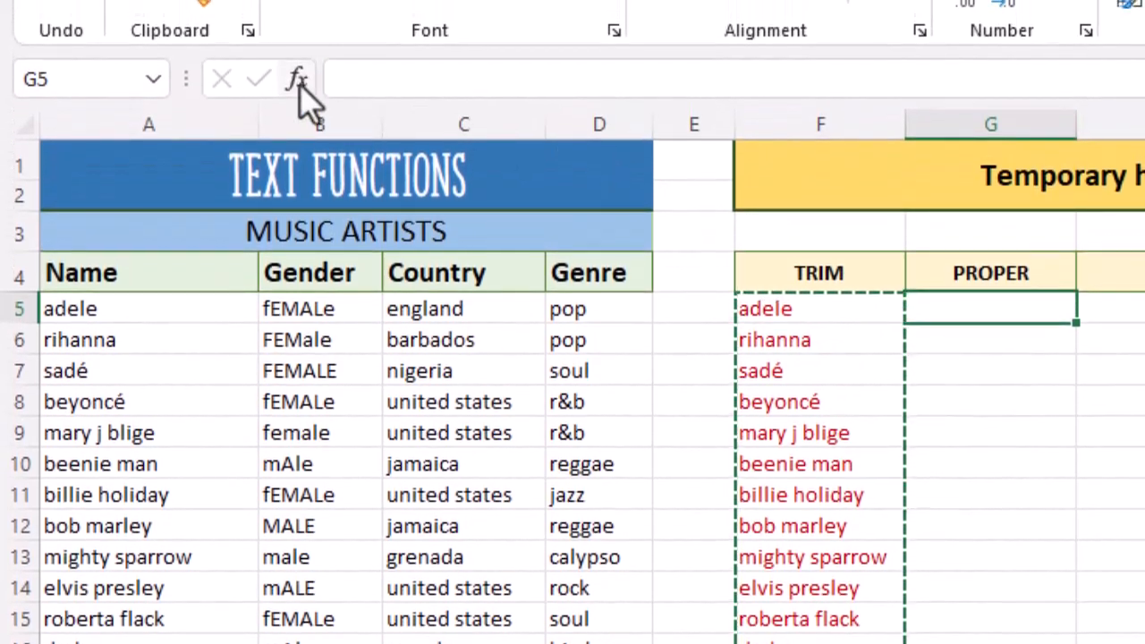
{"action": "left_click", "coordinate": [300, 80]}
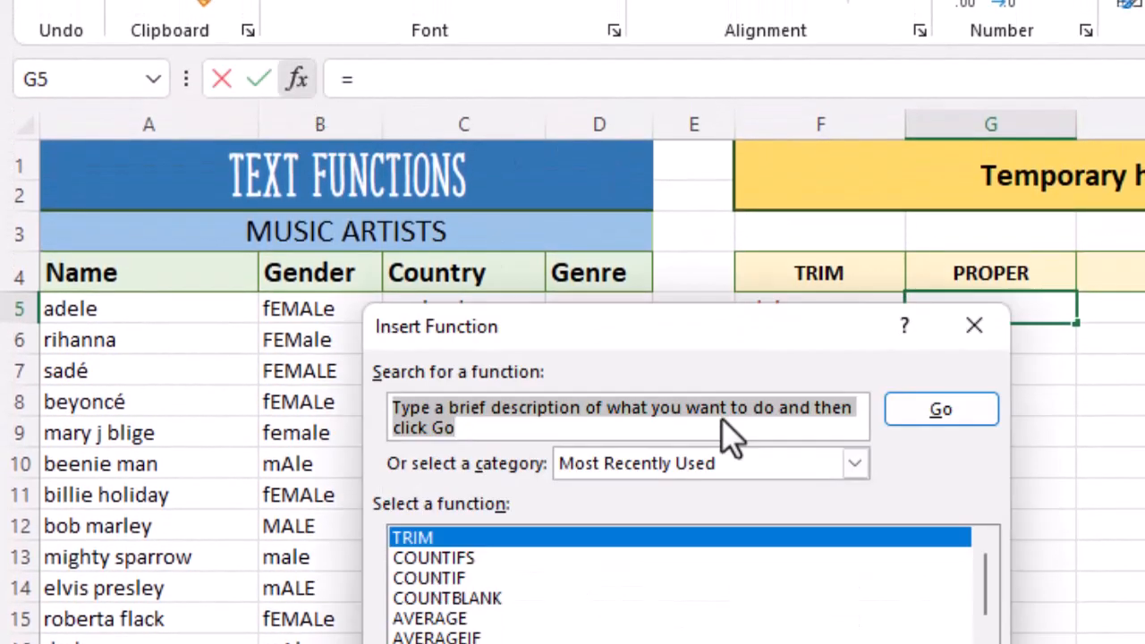
{"action": "type", "text": "p"}
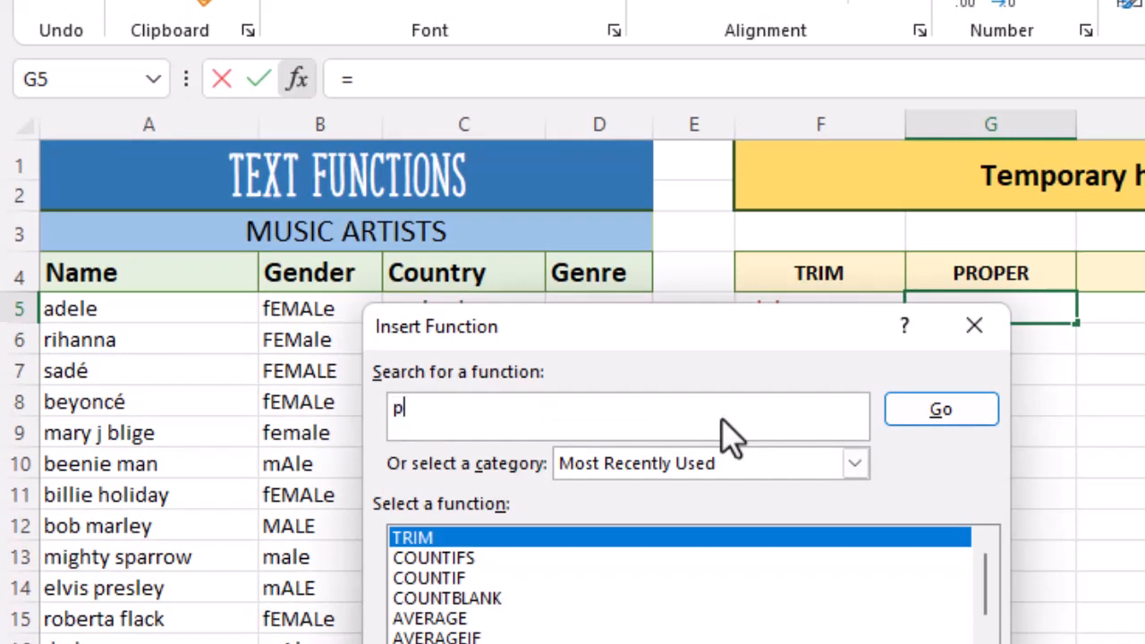
{"action": "type", "text": "roper"}
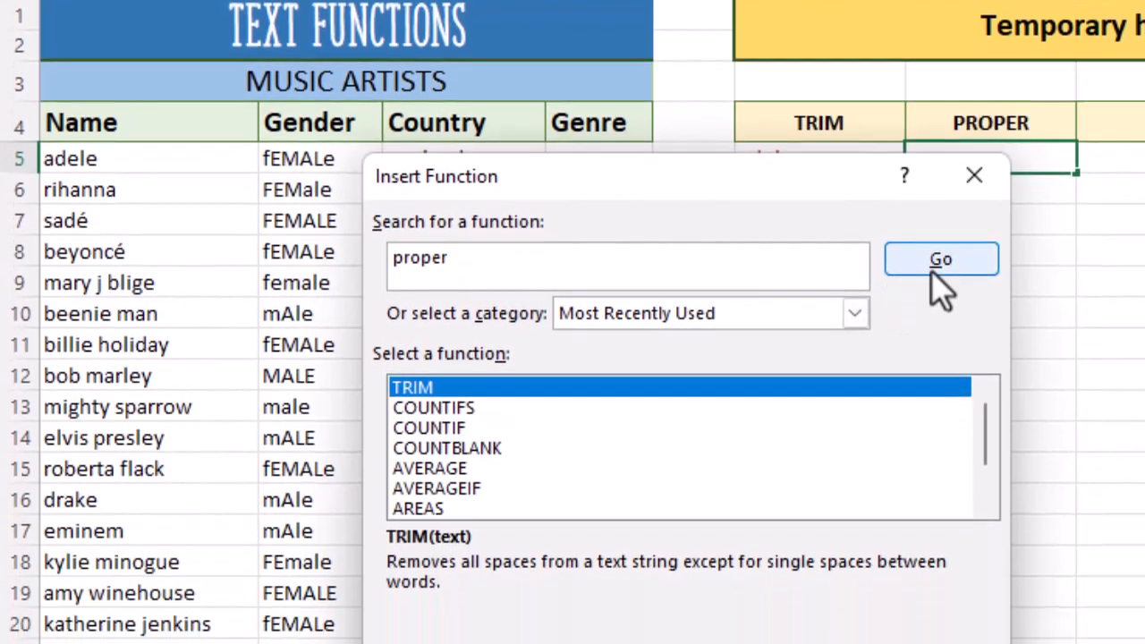
{"action": "left_click", "coordinate": [939, 414]}
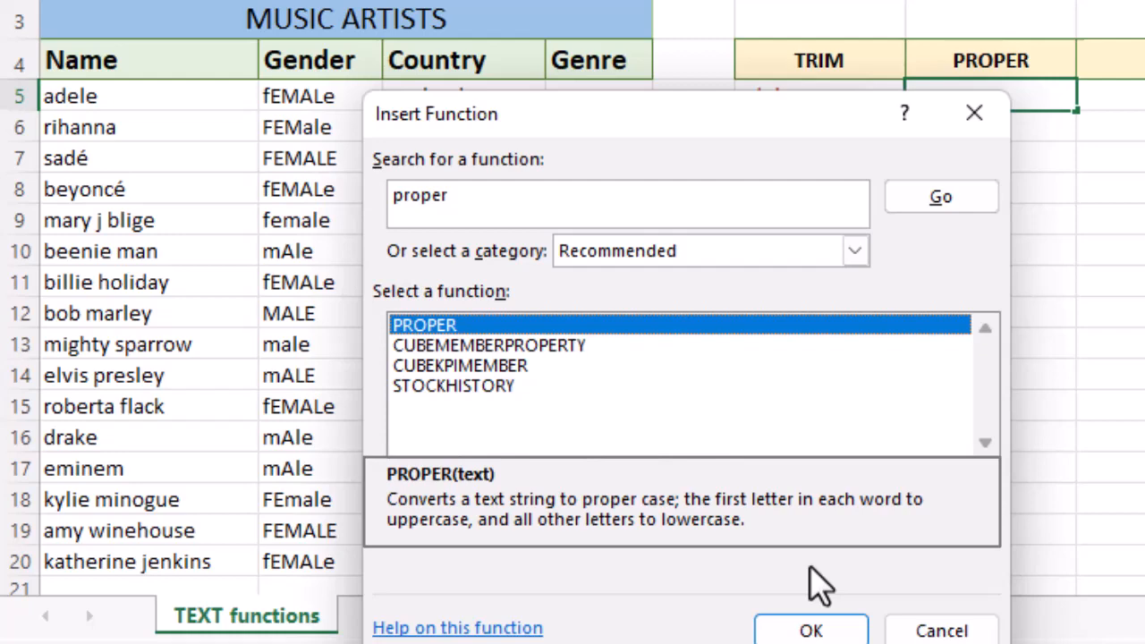
{"action": "left_click", "coordinate": [845, 628]}
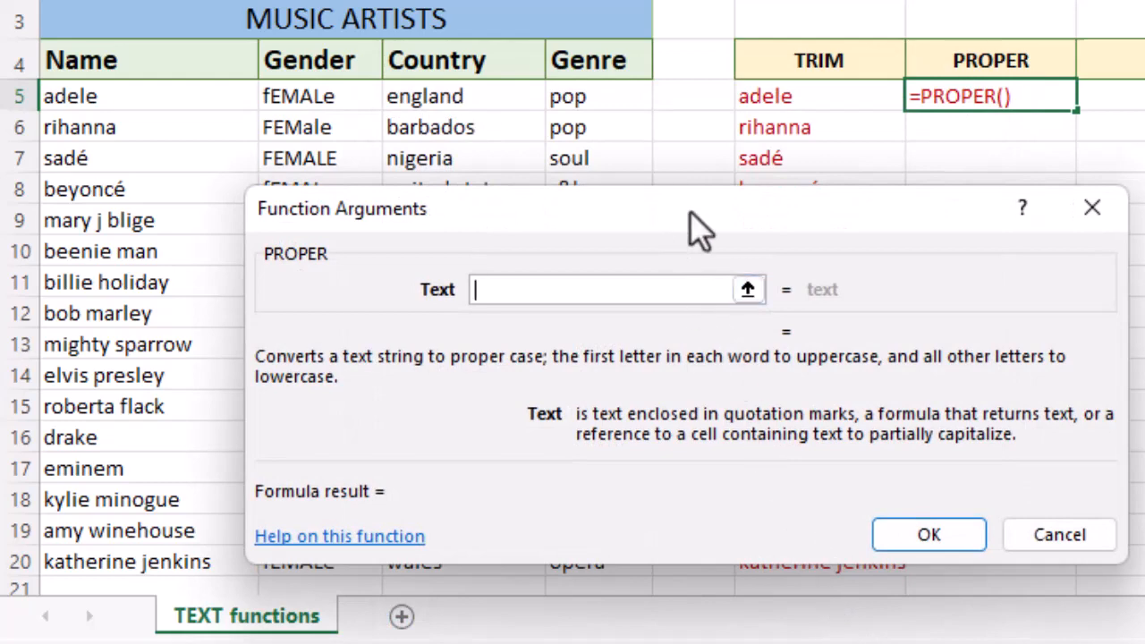
{"action": "left_click_drag", "start_coordinate": [677, 212], "coordinate": [704, 212]}
{"action": "left_click_drag", "start_coordinate": [125, 106], "coordinate": [136, 562]}
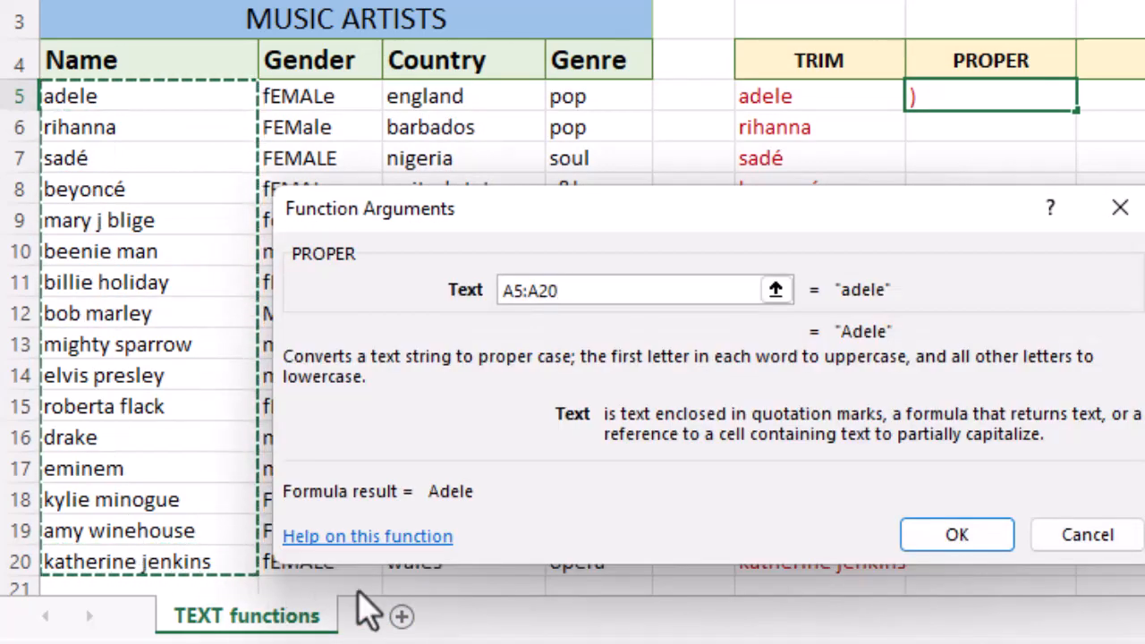
{"action": "left_click", "coordinate": [978, 539]}
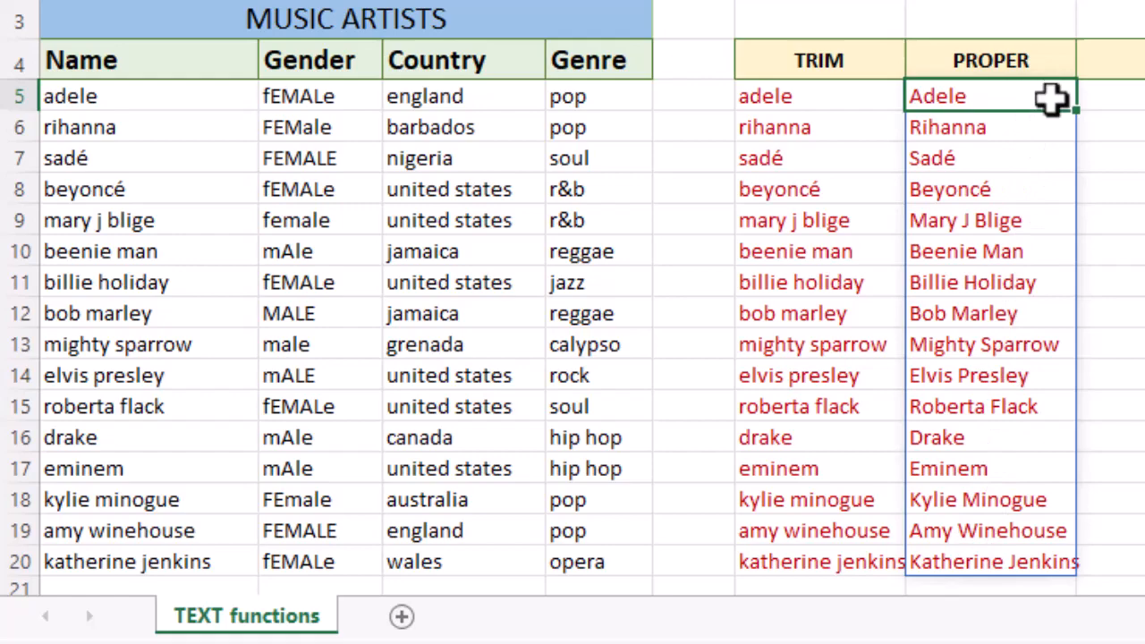
- Copy the proper-case names from column G and paste them as values over the Name column from A5
{"action": "left_click_drag", "start_coordinate": [1052, 101], "coordinate": [1061, 441]}
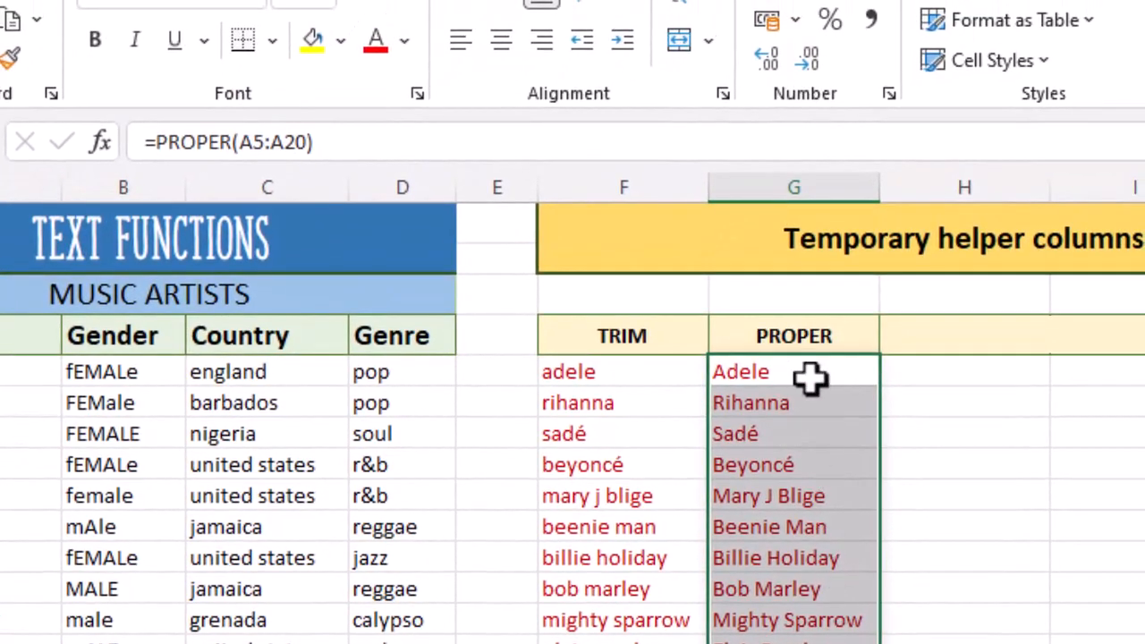
{"action": "right_click", "coordinate": [813, 394]}
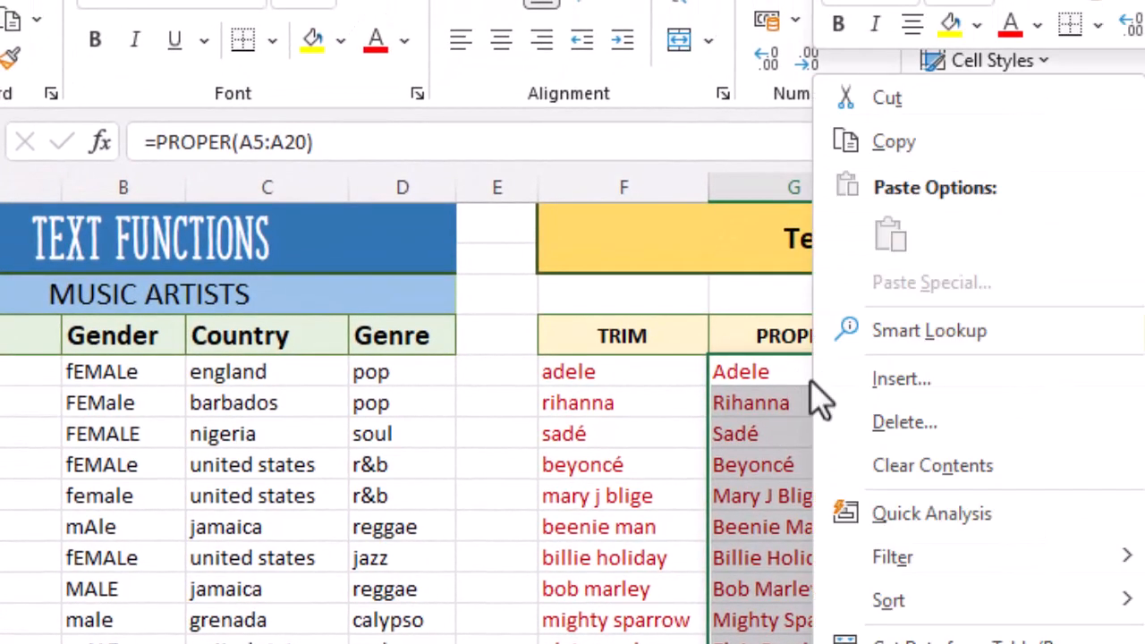
{"action": "left_click", "coordinate": [908, 154]}
{"action": "left_click", "coordinate": [128, 376]}
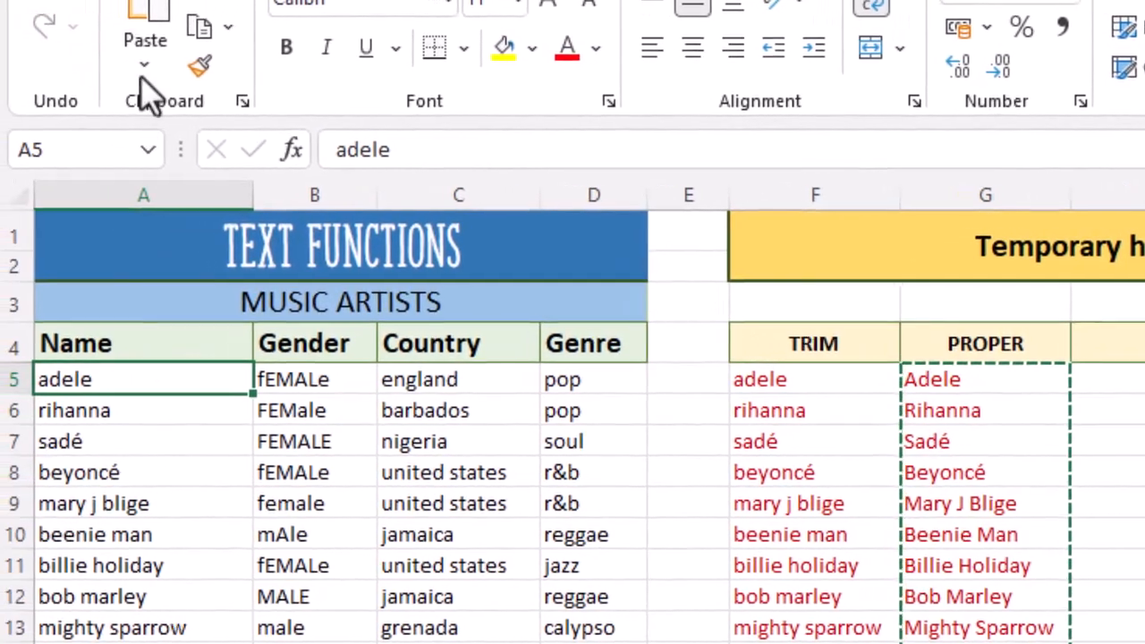
{"action": "left_click", "coordinate": [144, 67]}
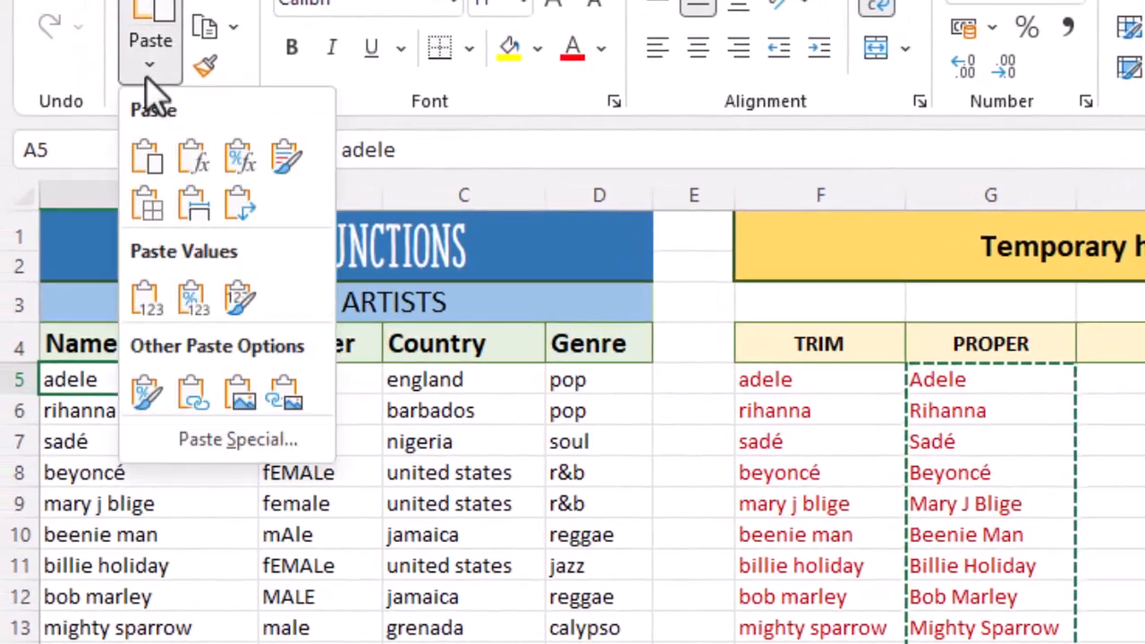
{"action": "left_click", "coordinate": [146, 302]}
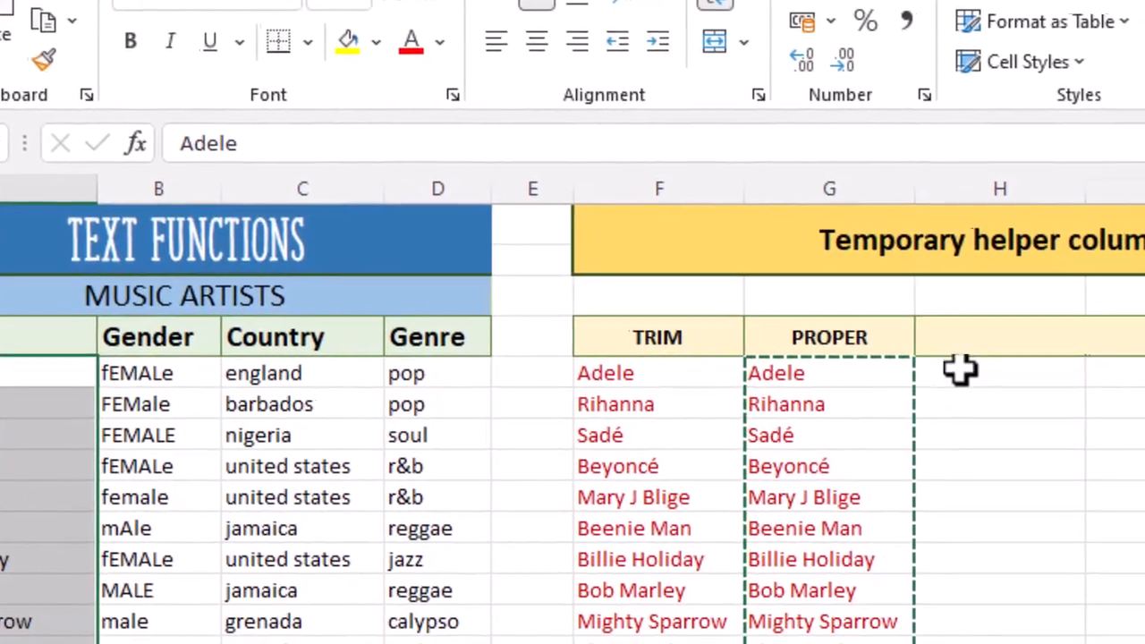
- Enter the formula =LOWER(B5:B20) in cell H5 to convert the Gender entries to lowercase
{"action": "left_click", "coordinate": [1052, 367]}
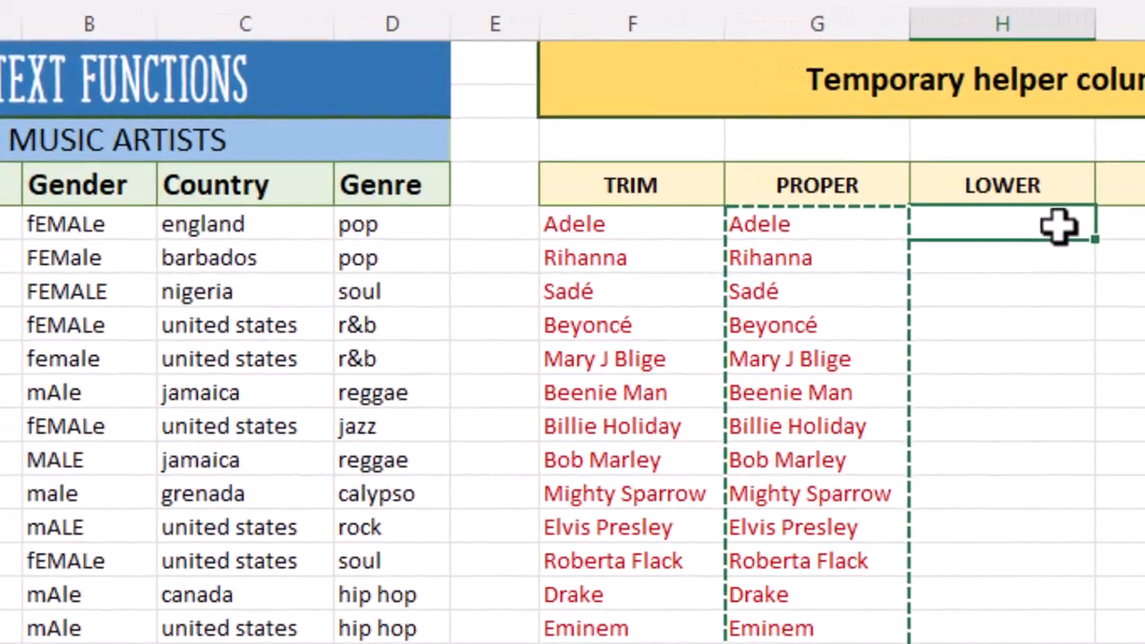
{"action": "type", "text": "=lower"}
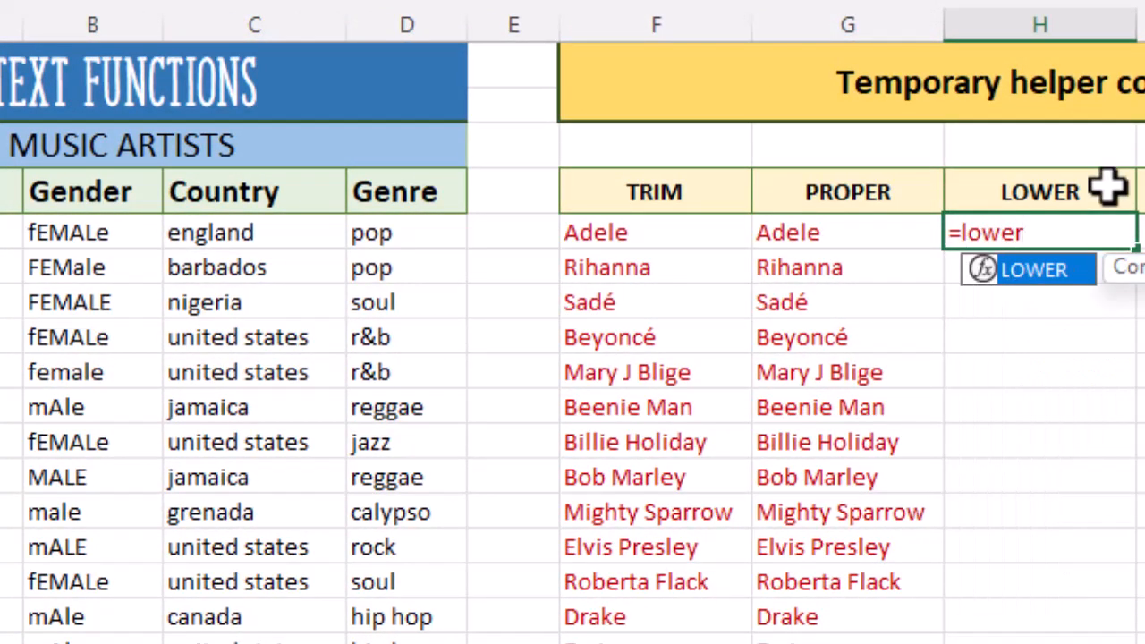
{"action": "type", "text": "("}
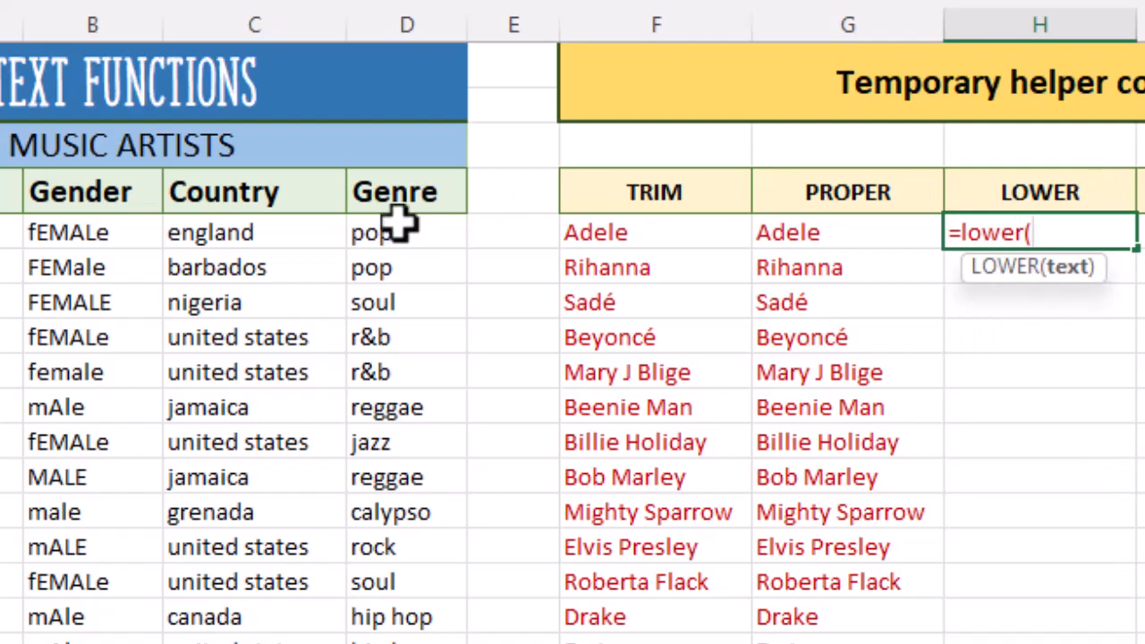
{"action": "left_click_drag", "start_coordinate": [121, 235], "coordinate": [94, 643]}
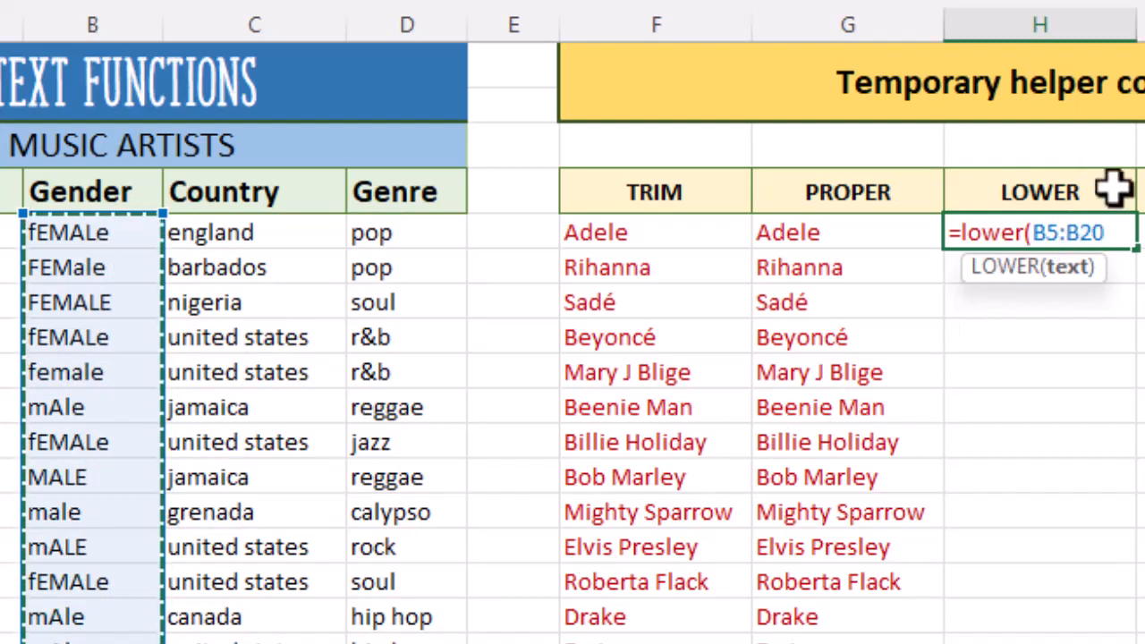
{"action": "type", "text": ")"}
{"action": "key", "text": "Return"}
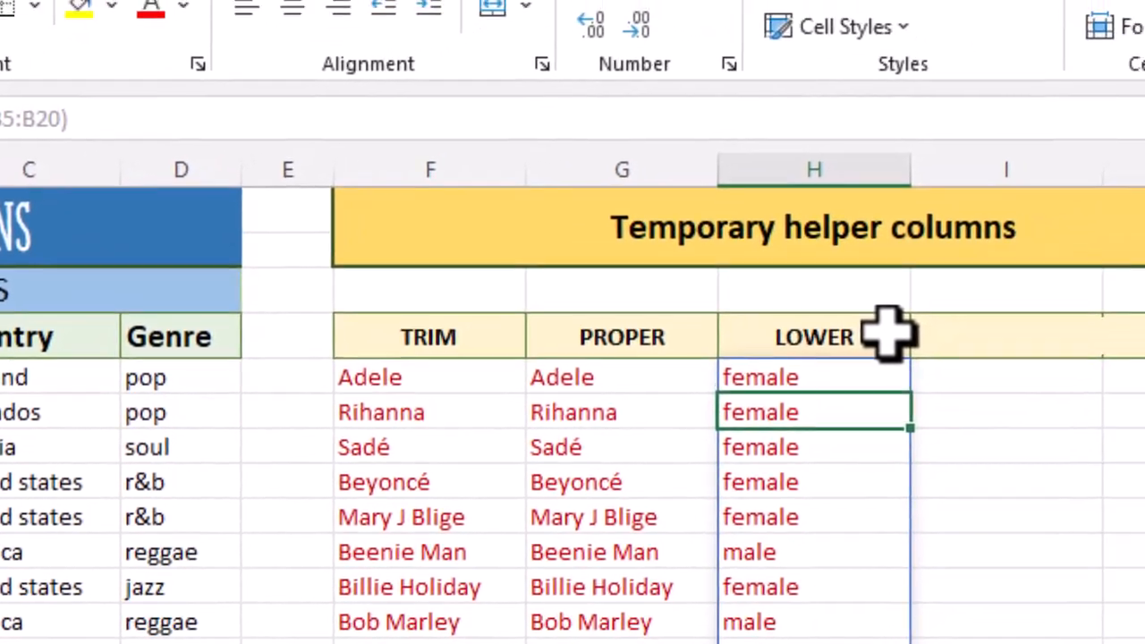
- Copy the lowercase genders from the LOWER helper column and paste them as values over the Gender column from B5
{"action": "left_click_drag", "start_coordinate": [1056, 233], "coordinate": [1055, 627]}
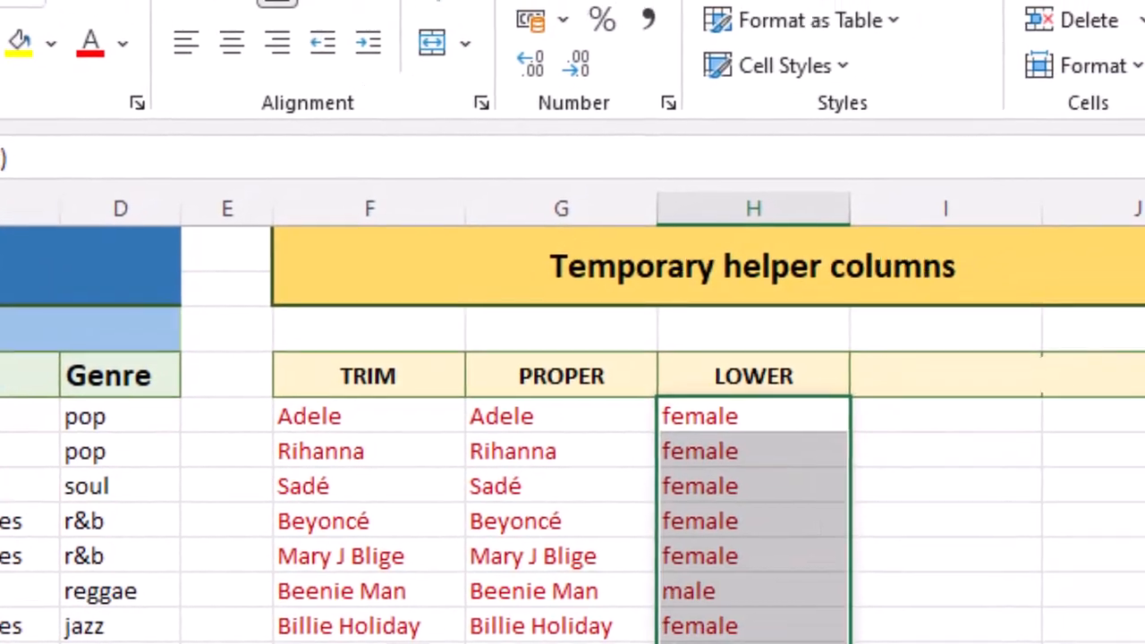
{"action": "right_click", "coordinate": [800, 422]}
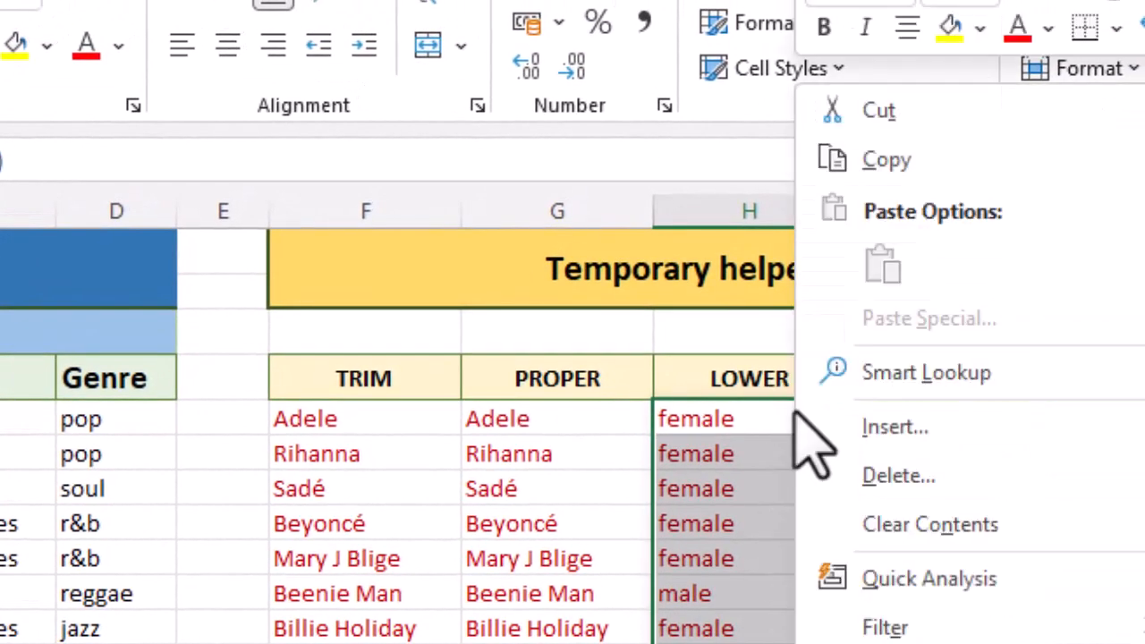
{"action": "left_click", "coordinate": [921, 163]}
{"action": "left_click", "coordinate": [264, 398]}
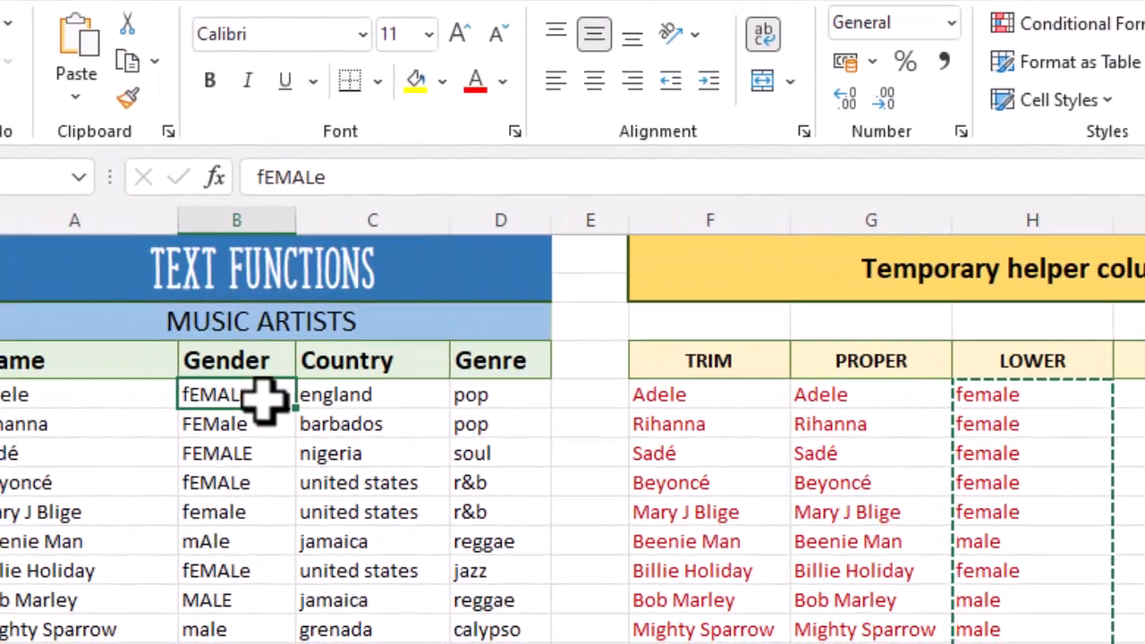
{"action": "left_click", "coordinate": [76, 97]}
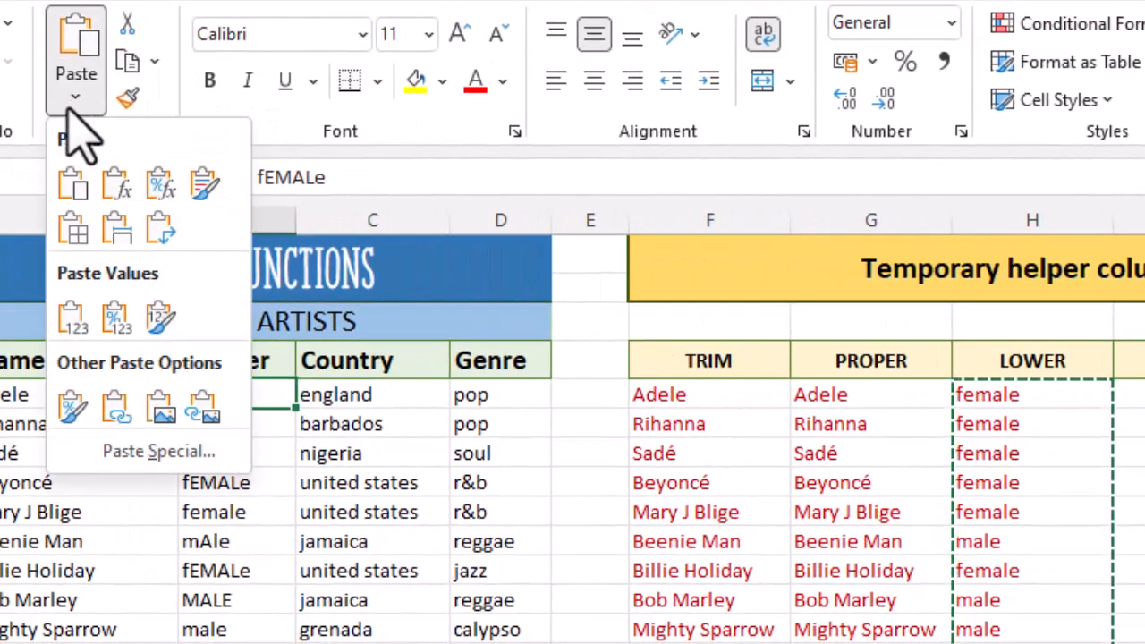
{"action": "left_click", "coordinate": [82, 324]}
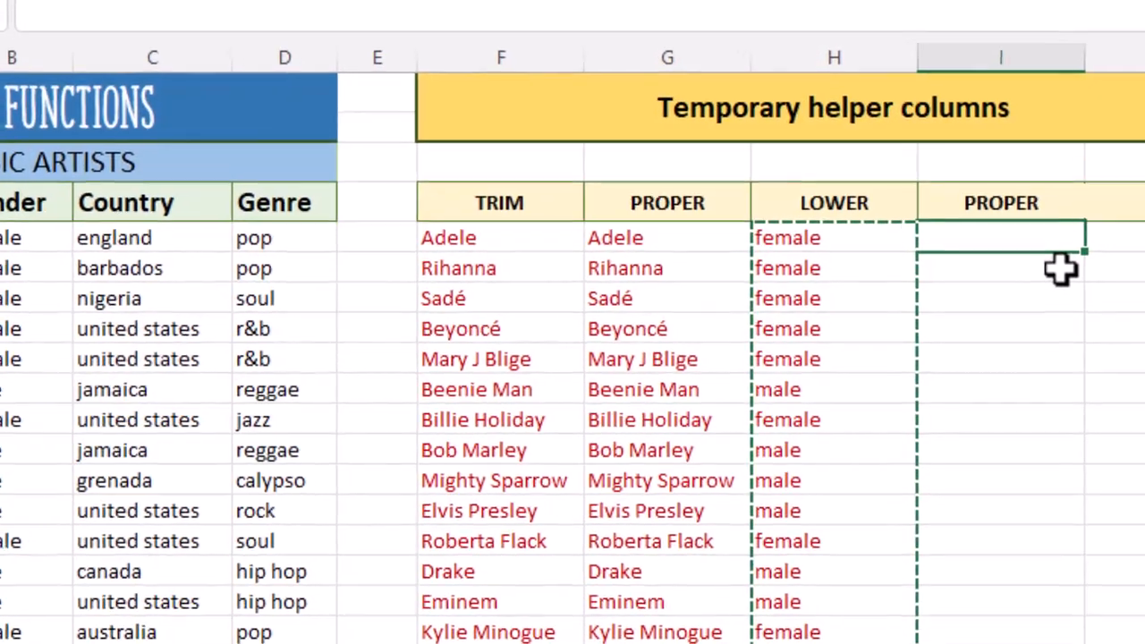
- Enter the formula =PROPER(C5:C20) in cell I5 to capitalize the Country entries
{"action": "type", "text": "="}
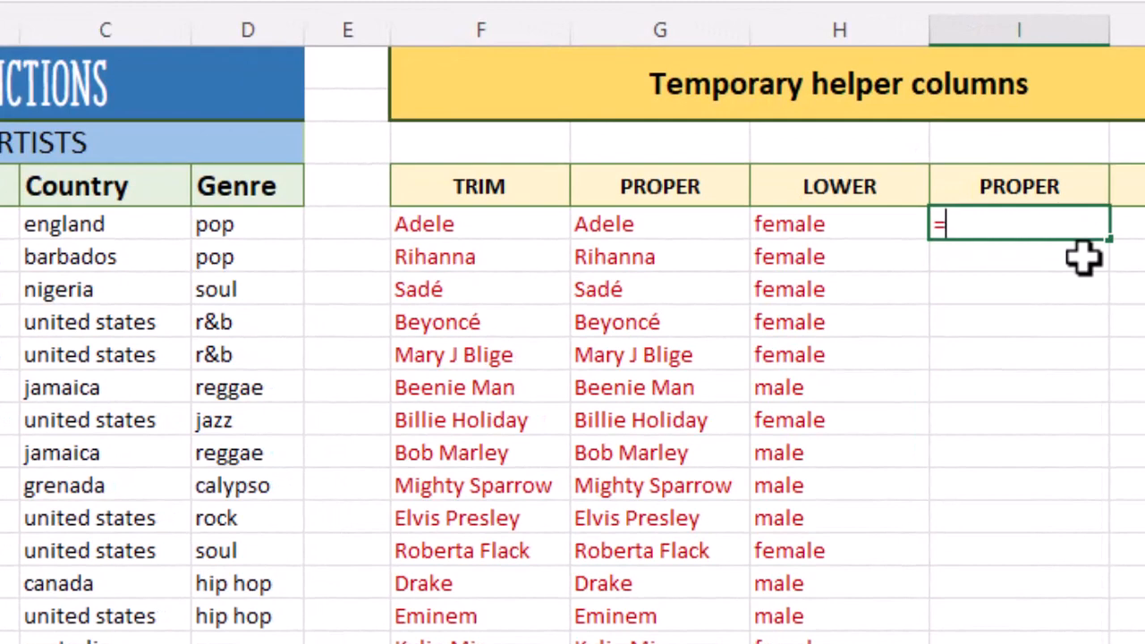
{"action": "type", "text": "proper"}
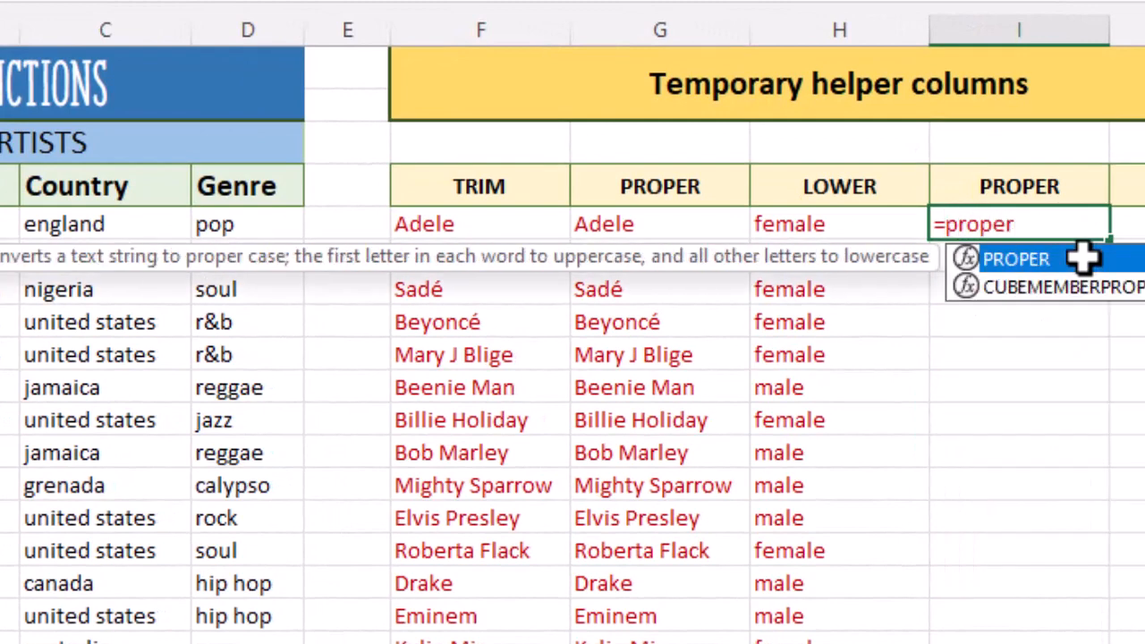
{"action": "type", "text": "("}
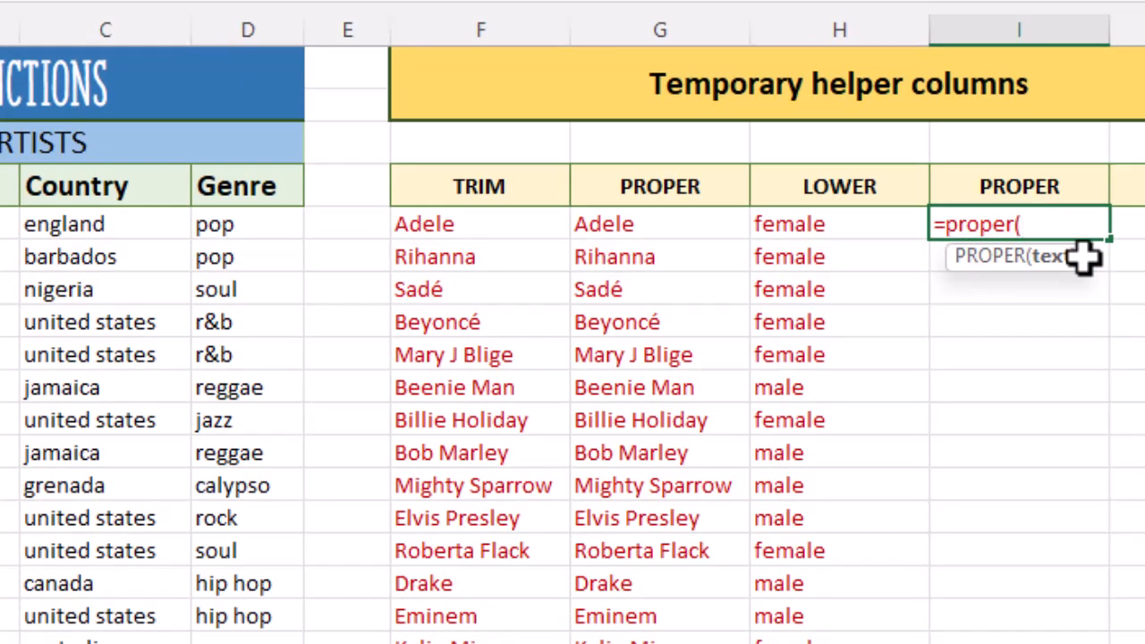
{"action": "left_click_drag", "start_coordinate": [163, 233], "coordinate": [120, 642]}
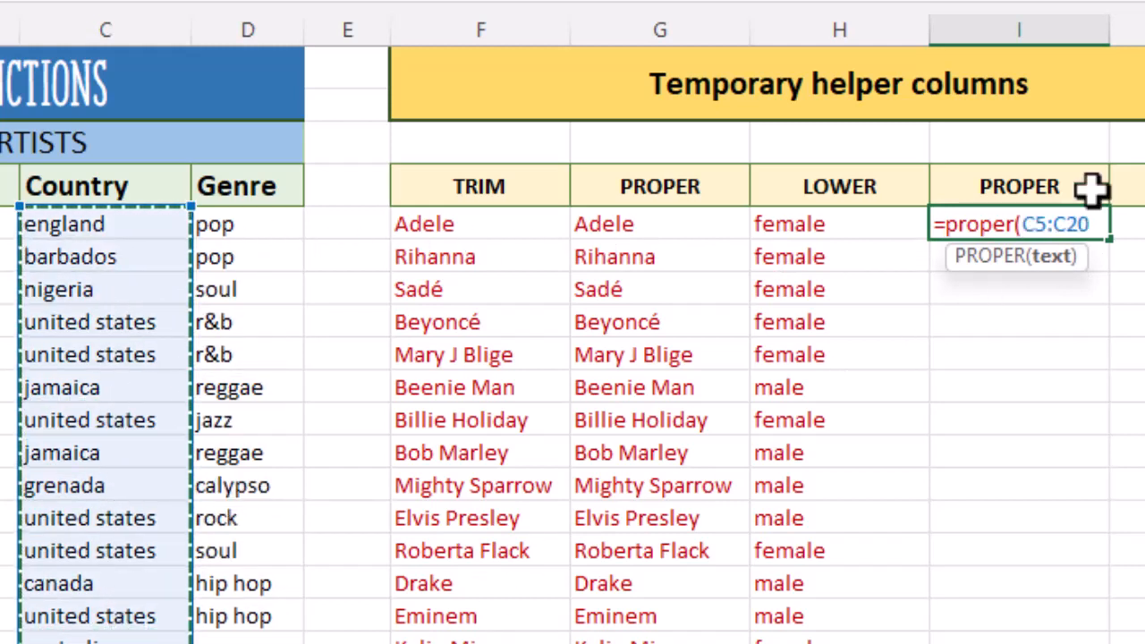
{"action": "type", "text": ")"}
{"action": "key", "text": "Return"}
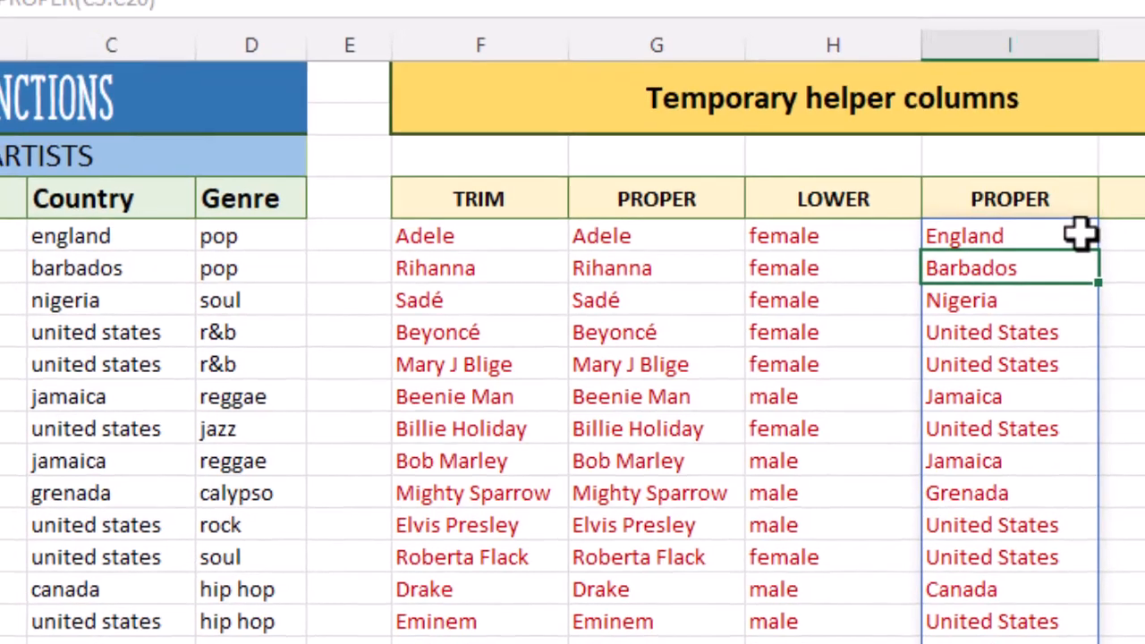
- Copy the proper-case countries from column I and paste them as values over the Country column from C5
{"action": "left_click_drag", "start_coordinate": [1090, 225], "coordinate": [1090, 643]}
{"action": "right_click", "coordinate": [926, 367]}
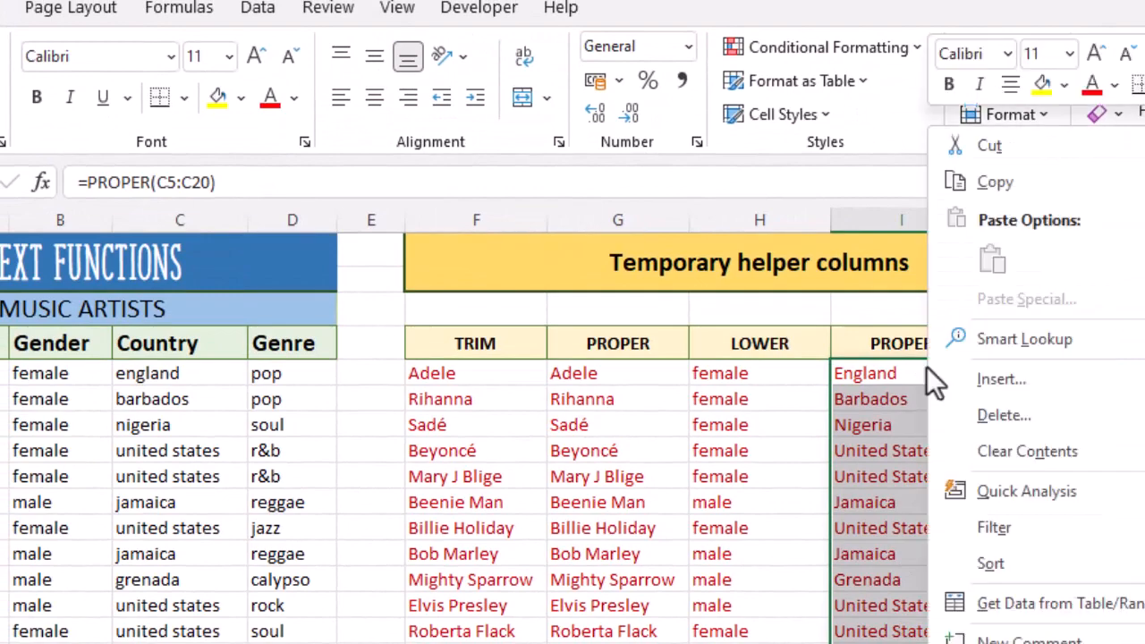
{"action": "left_click", "coordinate": [980, 183]}
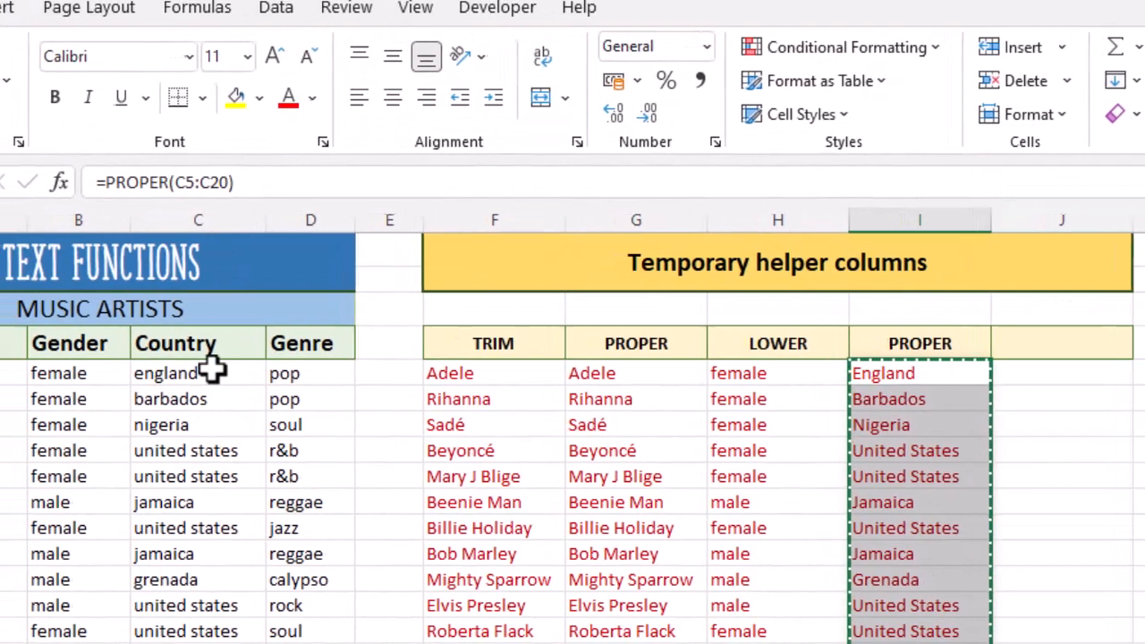
{"action": "left_click", "coordinate": [212, 366]}
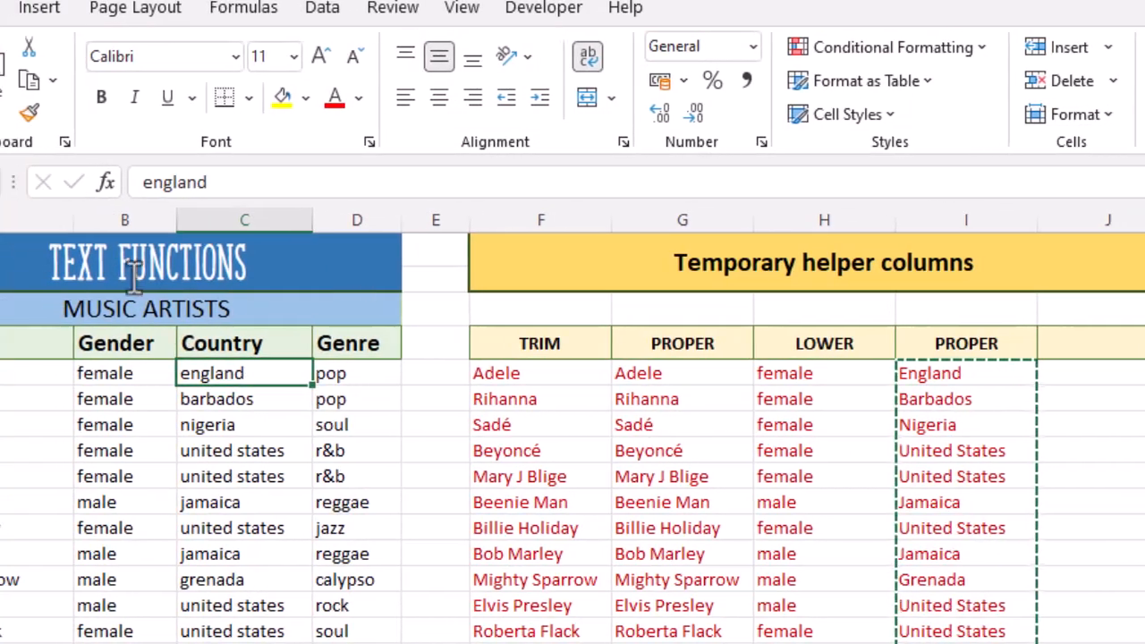
{"action": "left_click", "coordinate": [35, 111]}
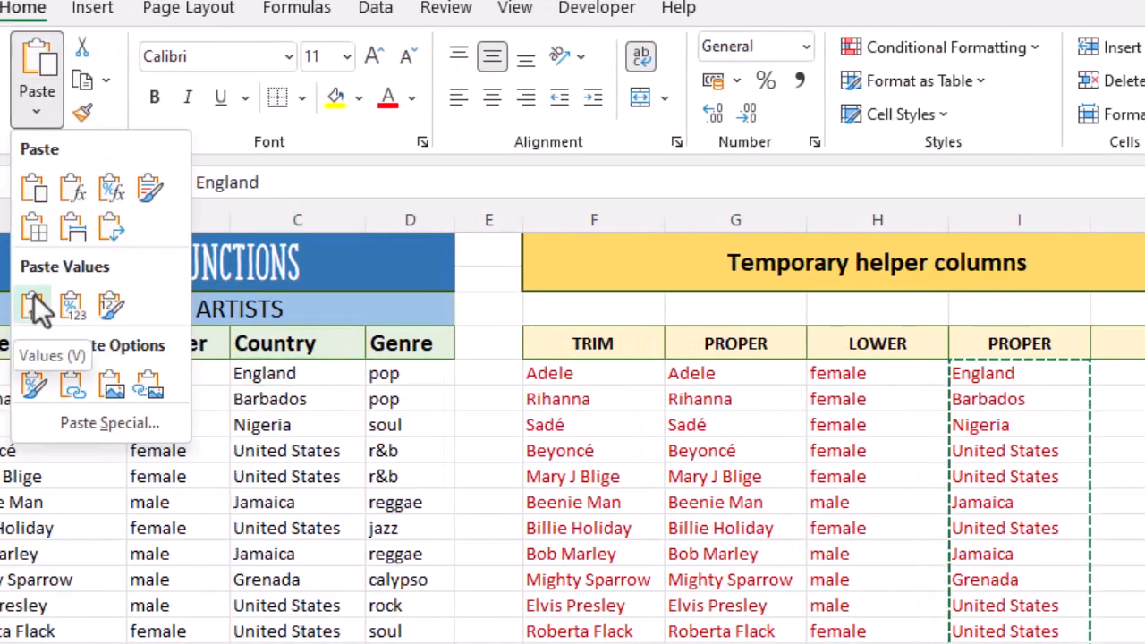
{"action": "left_click", "coordinate": [36, 306]}
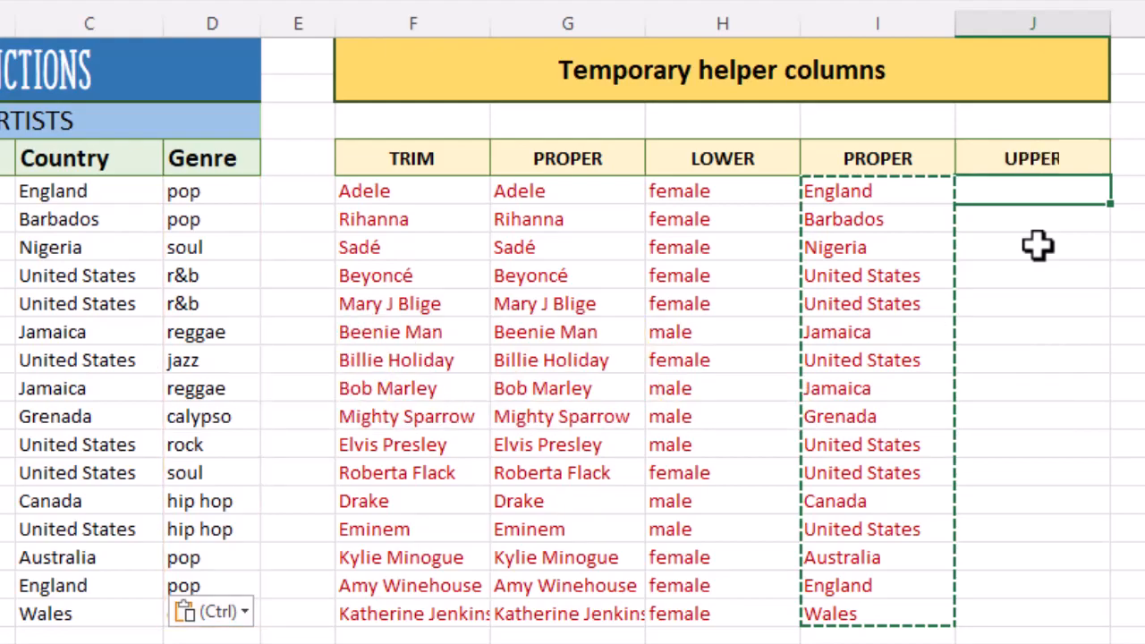
- Enter the formula =UPPER(D5:D20) in cell J5 to convert the Genre entries to uppercase
{"action": "type", "text": "=u"}
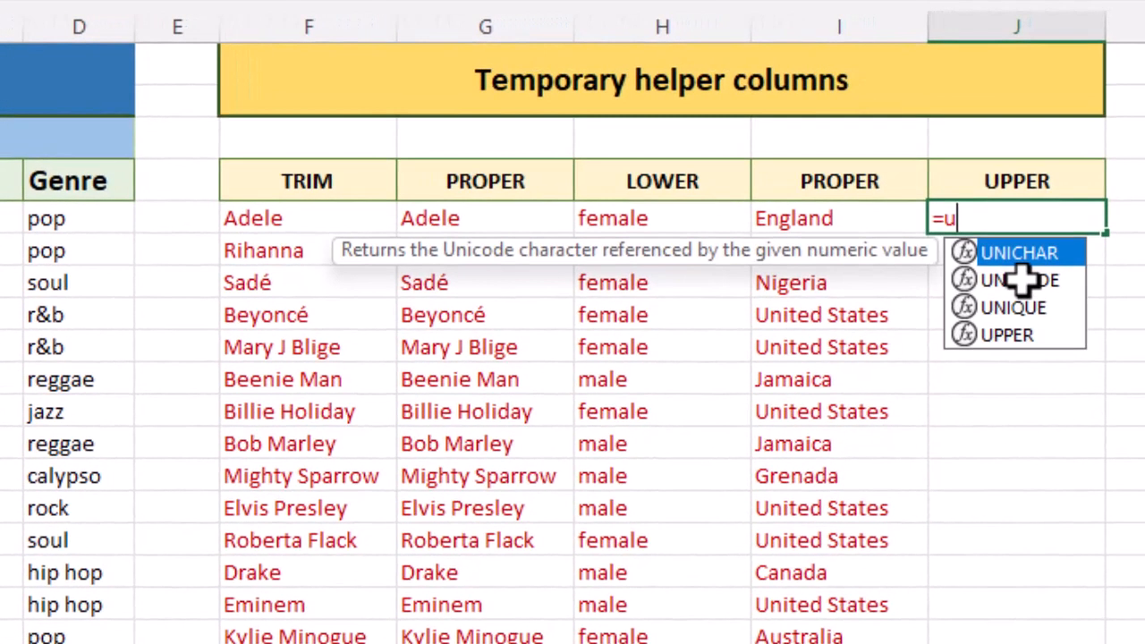
{"action": "type", "text": "pper"}
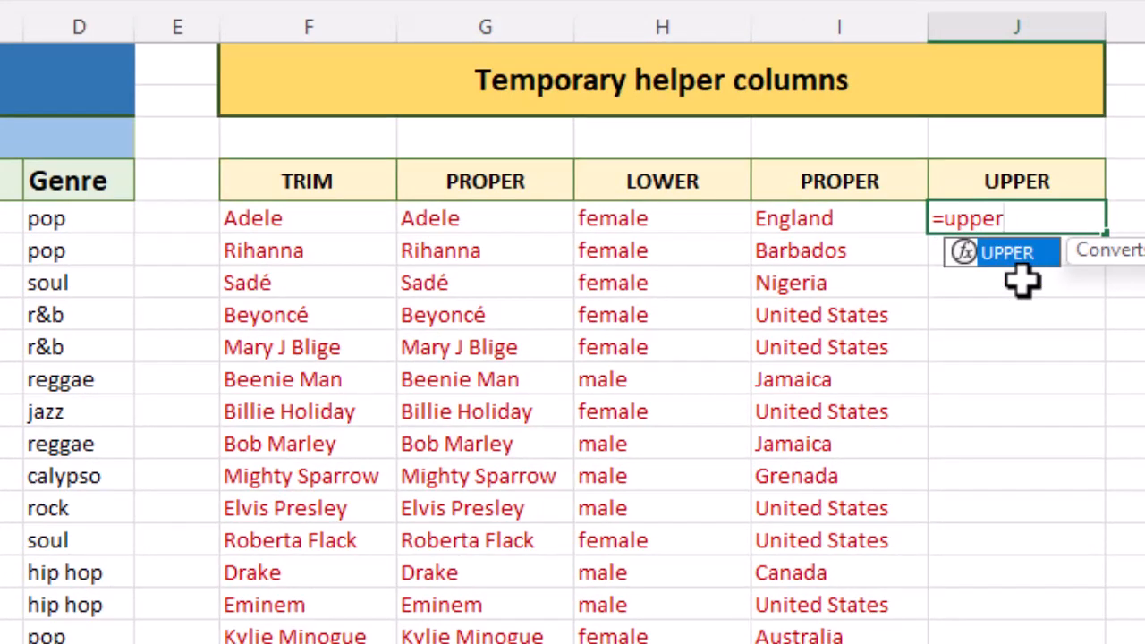
{"action": "type", "text": "("}
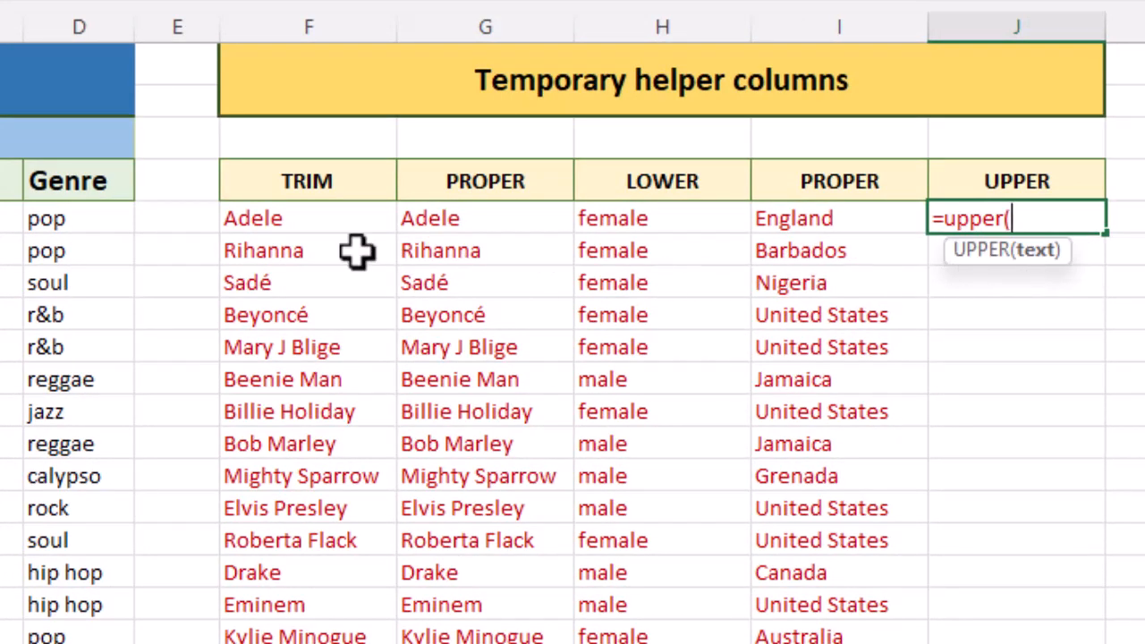
{"action": "left_click_drag", "start_coordinate": [114, 227], "coordinate": [125, 643]}
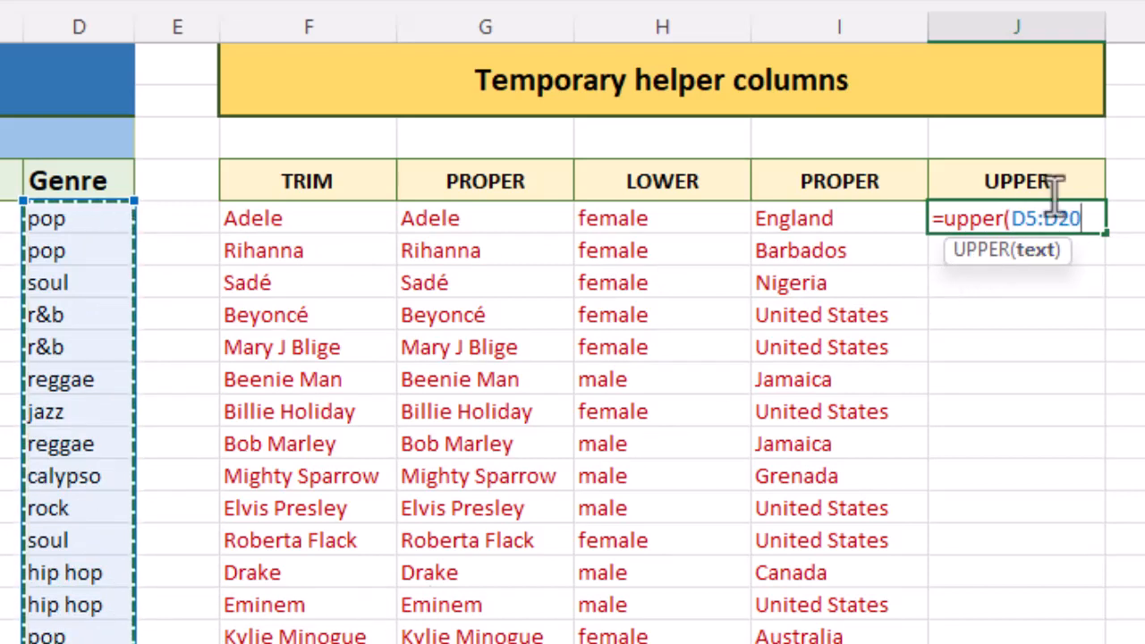
{"action": "type", "text": ")"}
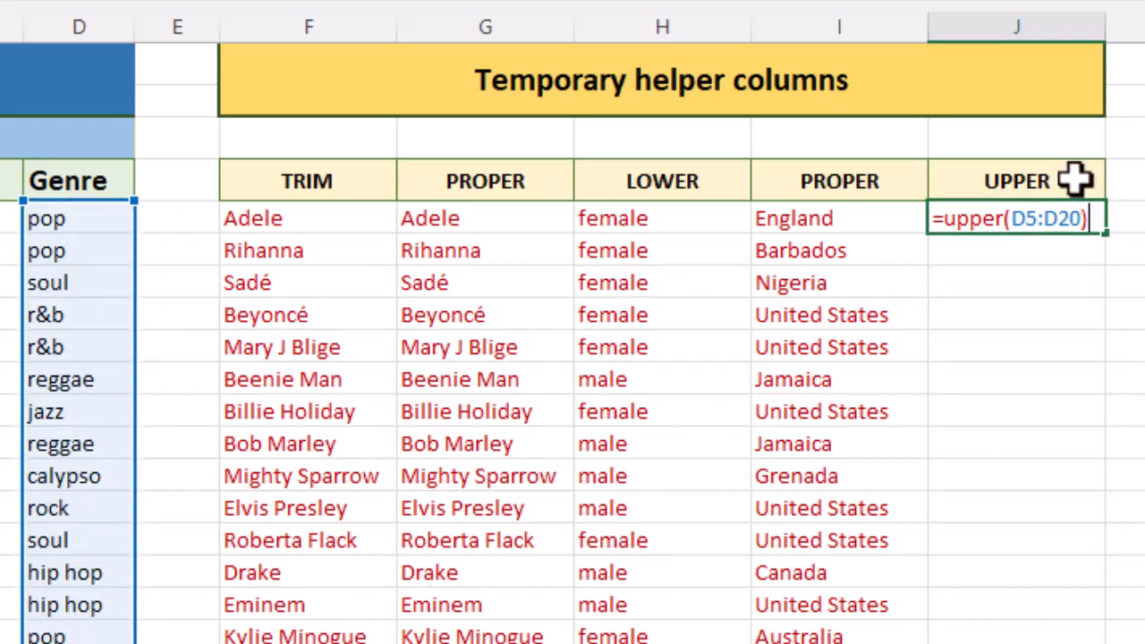
{"action": "key", "text": "Return"}
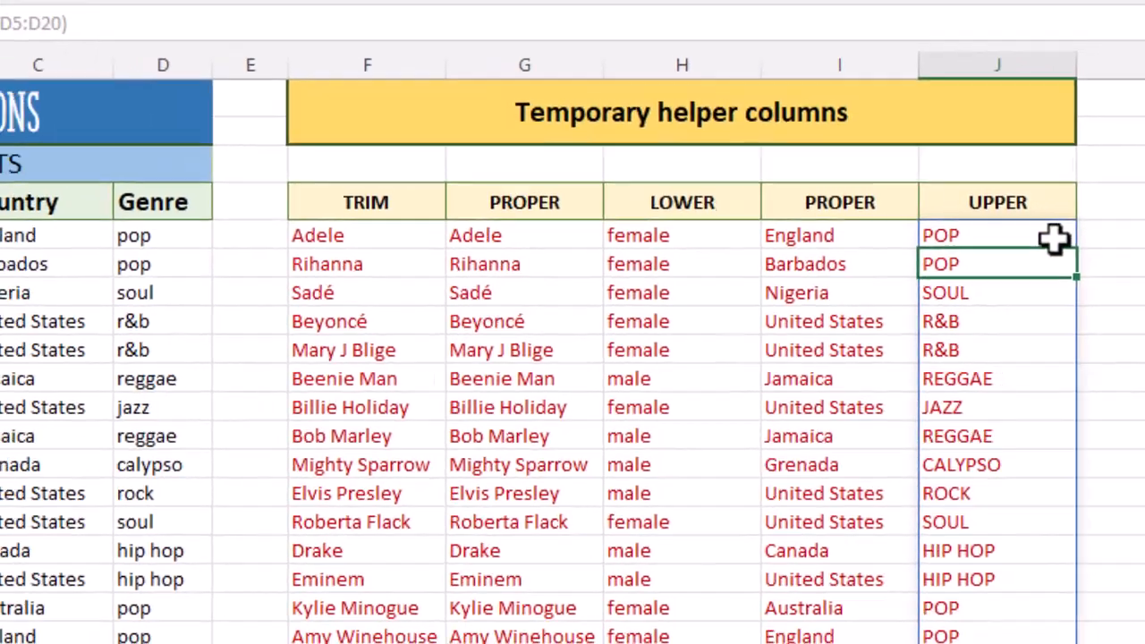
- Copy the uppercase genres from column J, paste them as values over the Genre column from D5, and clear the copy selection
{"action": "left_click_drag", "start_coordinate": [1054, 239], "coordinate": [1028, 643]}
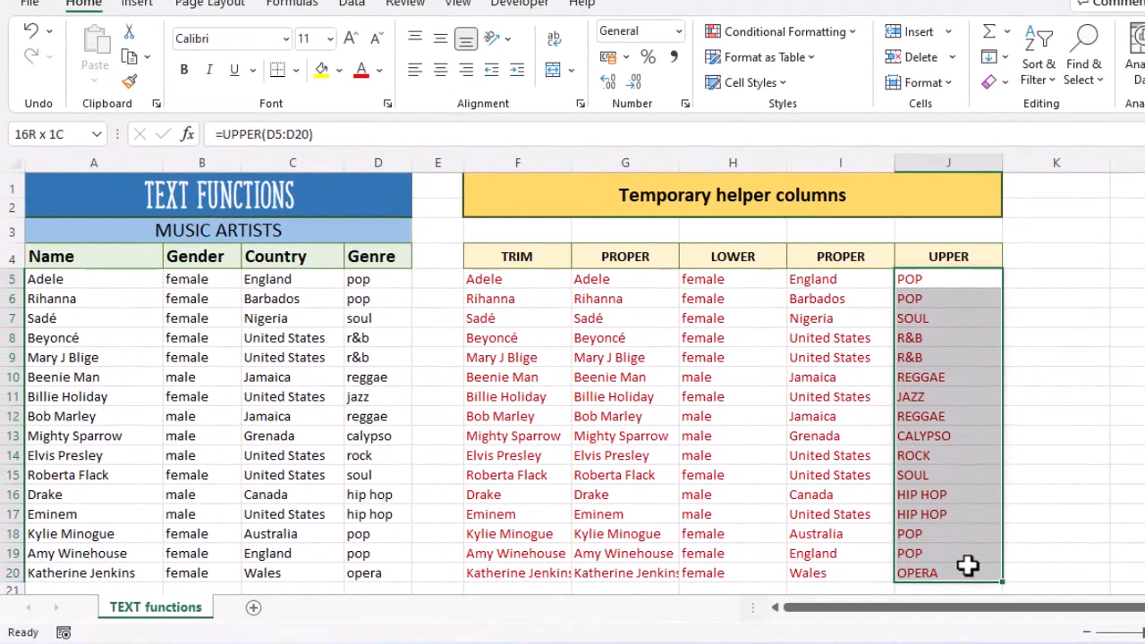
{"action": "right_click", "coordinate": [1026, 643]}
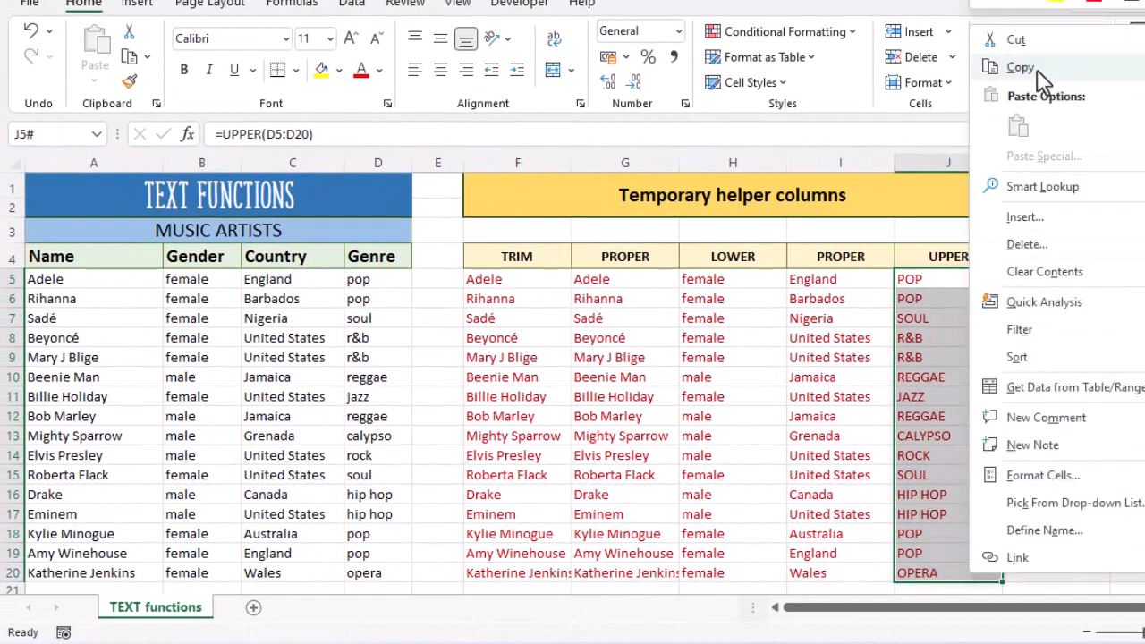
{"action": "left_click", "coordinate": [1002, 68]}
{"action": "left_click", "coordinate": [394, 283]}
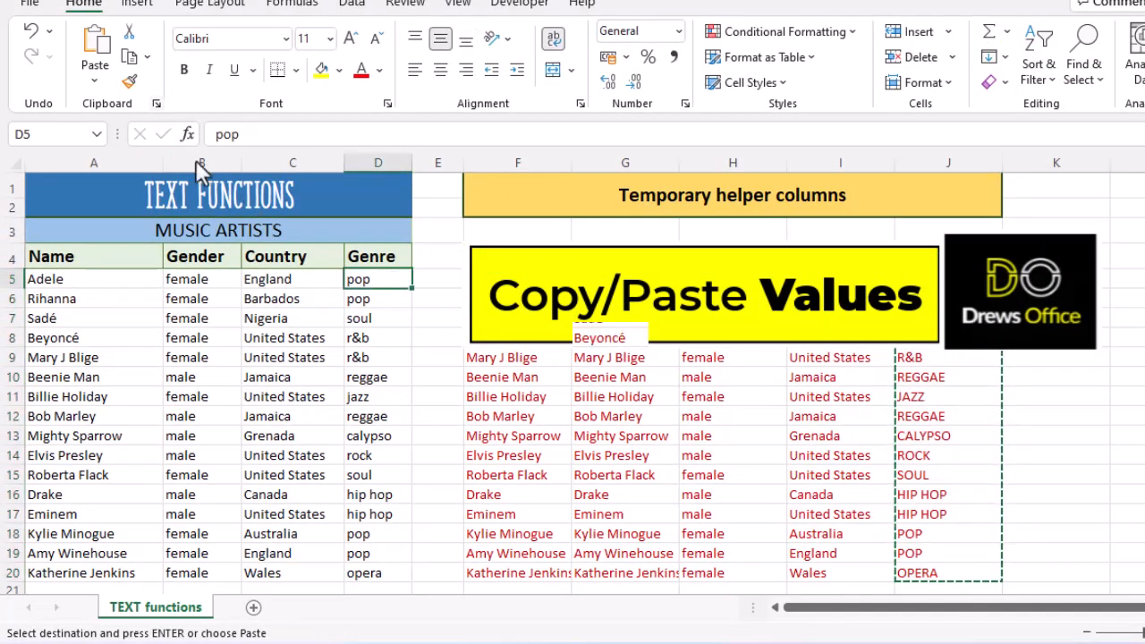
{"action": "left_click", "coordinate": [97, 82]}
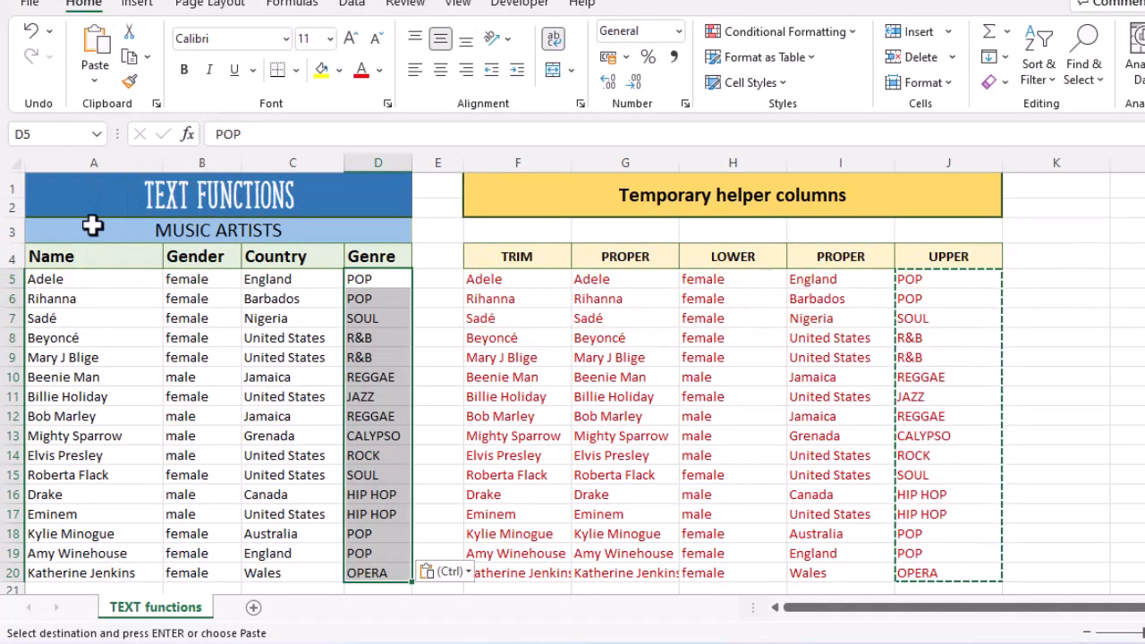
{"action": "key", "text": "Escape"}
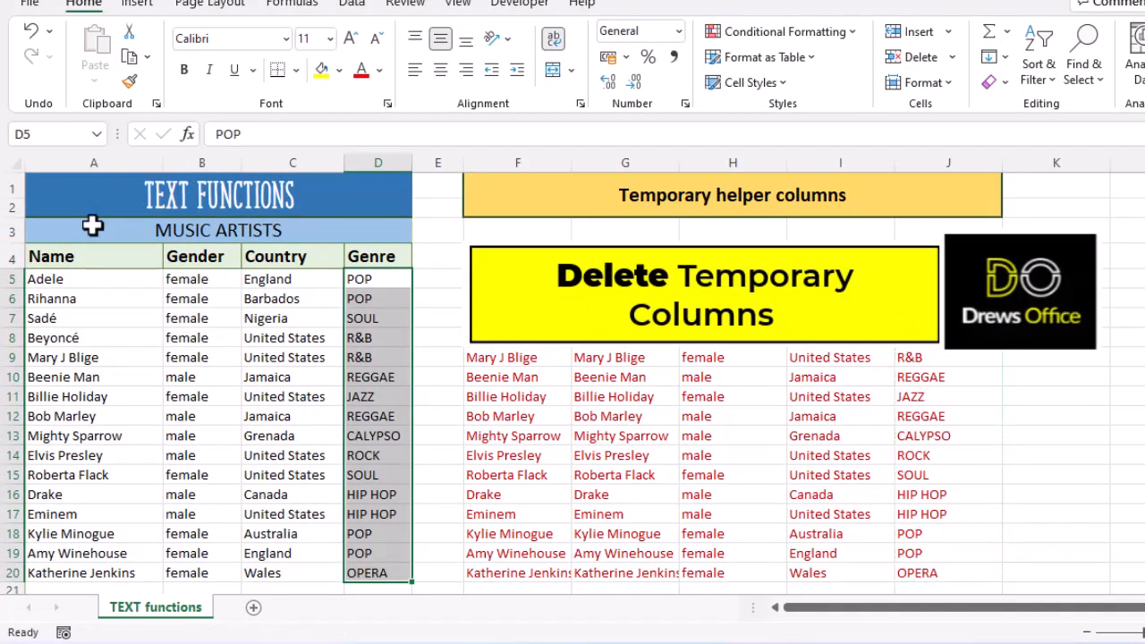
{"action": "left_click", "coordinate": [128, 195]}
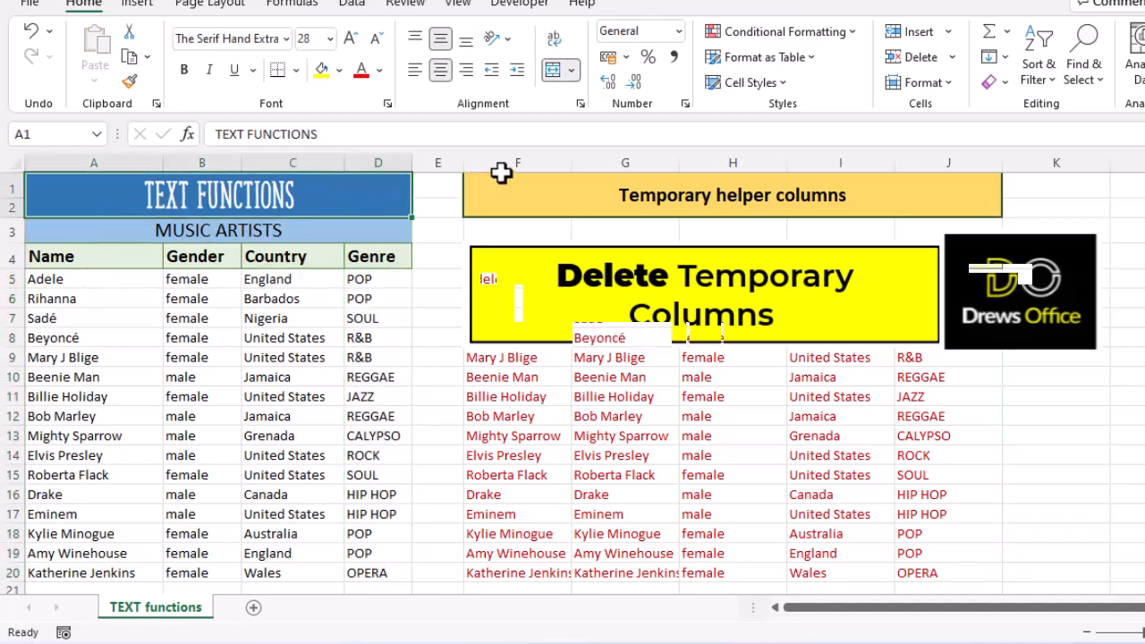
- Delete the temporary helper columns F through J and return to cell A1
{"action": "left_click_drag", "start_coordinate": [506, 163], "coordinate": [936, 164]}
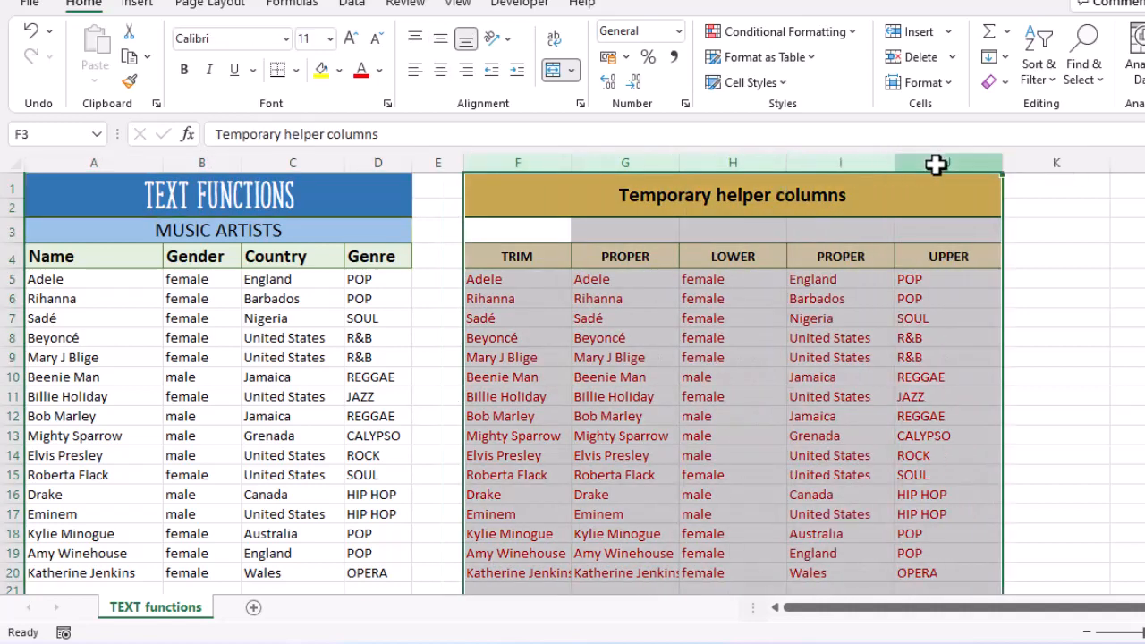
{"action": "right_click", "coordinate": [936, 162]}
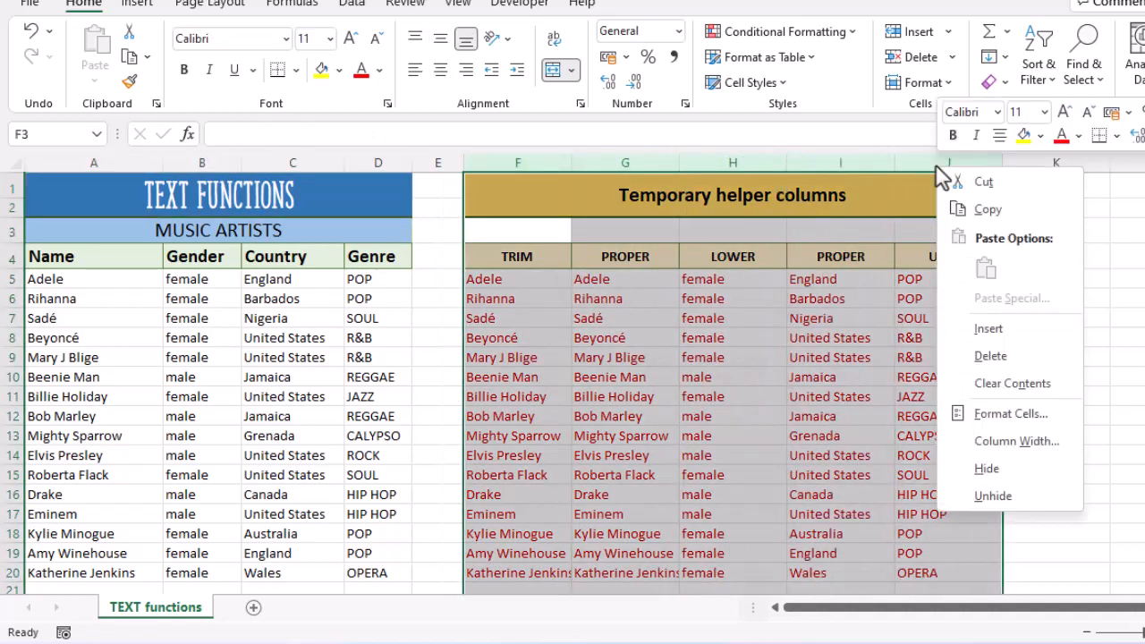
{"action": "left_click", "coordinate": [994, 356]}
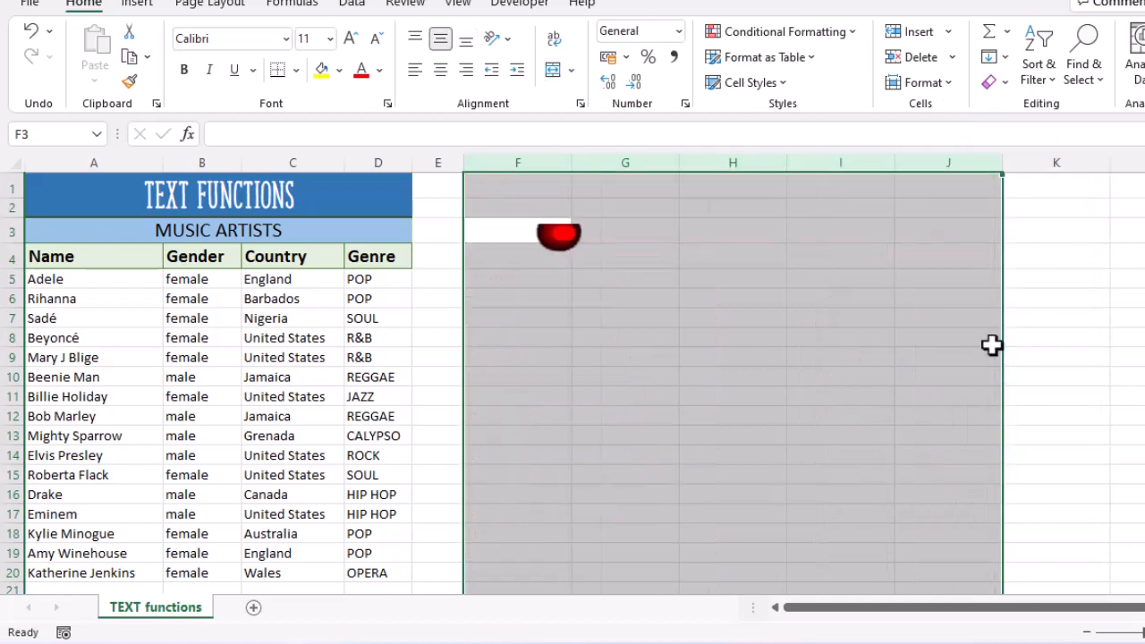
{"action": "key", "text": "ctrl+Home"}
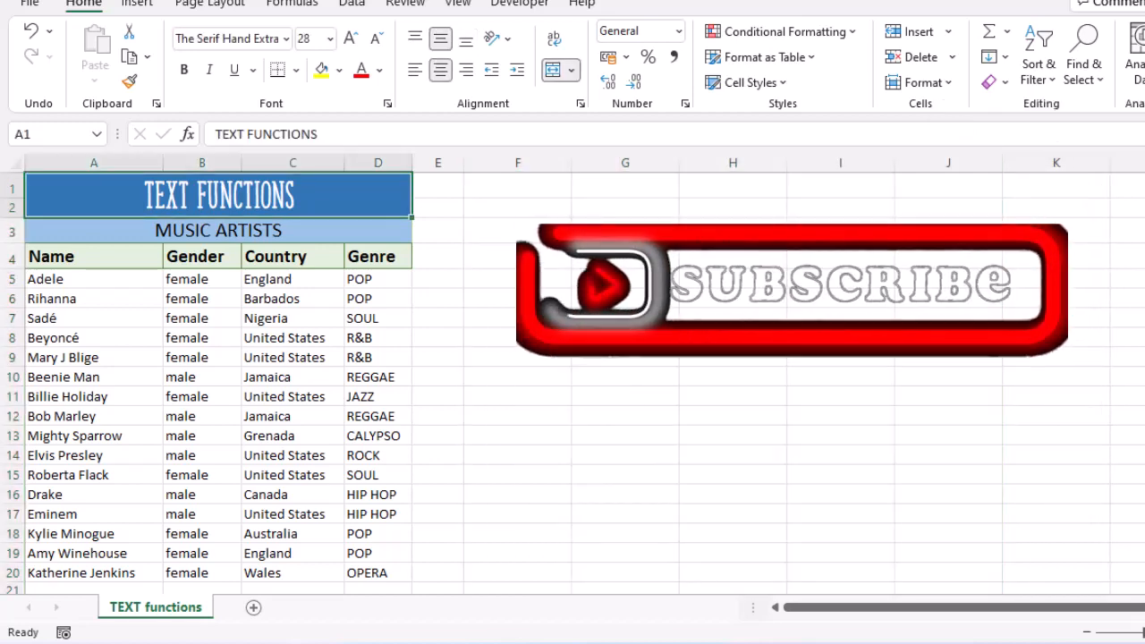